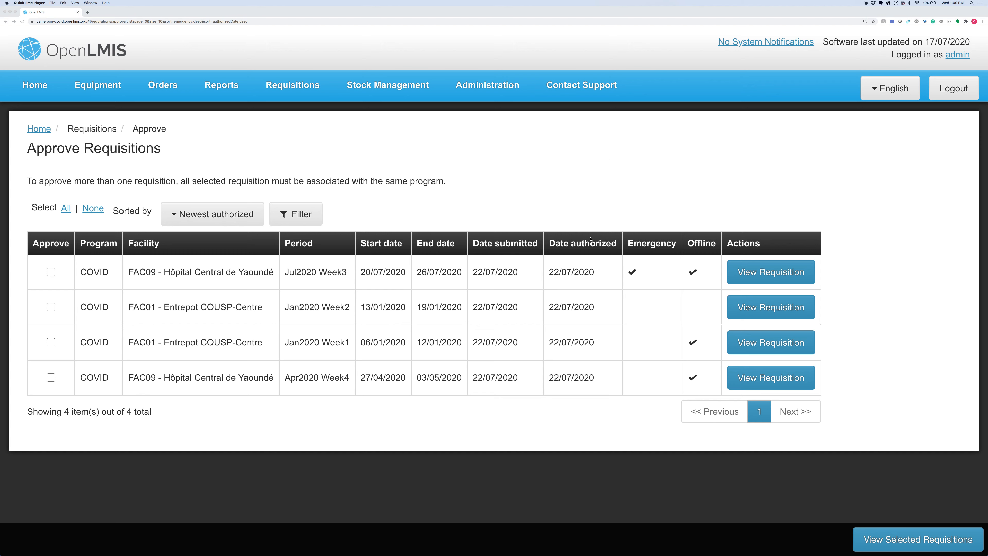
Step: Sort the requisitions awaiting approval by Oldest authorized
{"action": "left_click", "coordinate": [200, 217]}
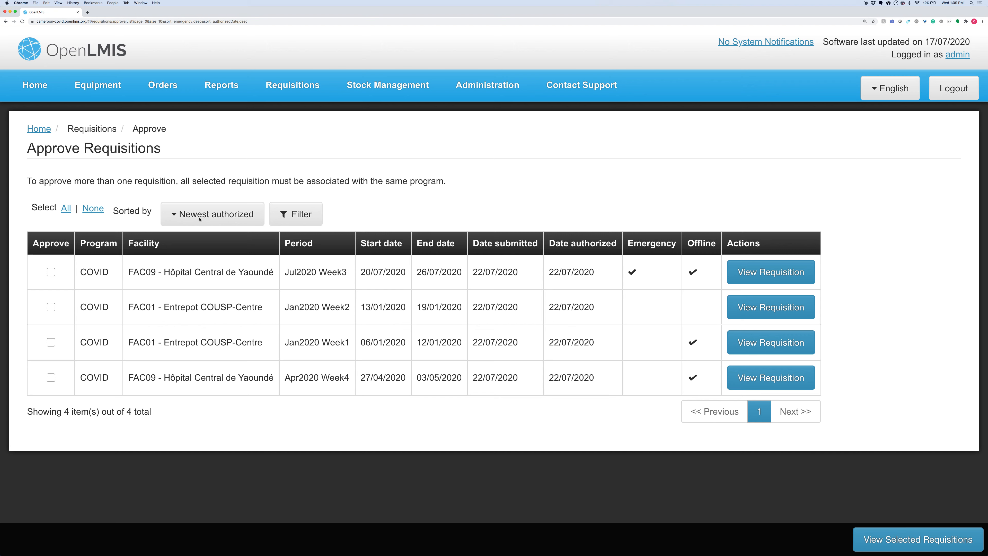
{"action": "left_click", "coordinate": [200, 219]}
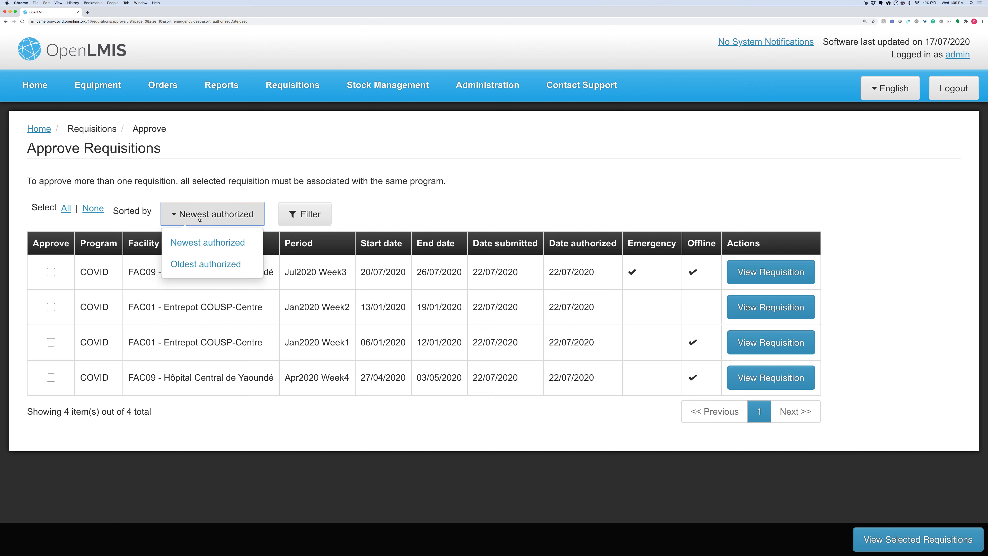
{"action": "left_click", "coordinate": [206, 265]}
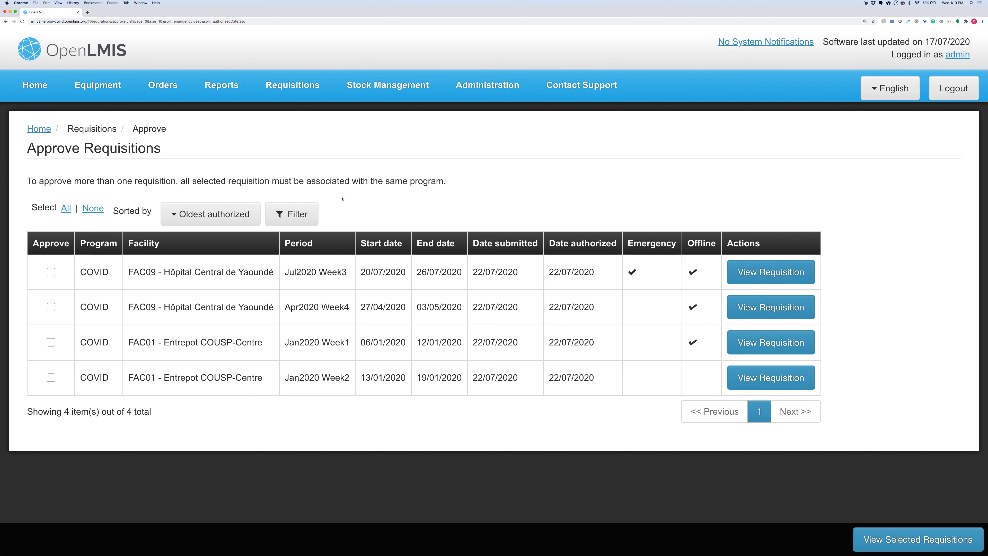
{"action": "left_click", "coordinate": [302, 216]}
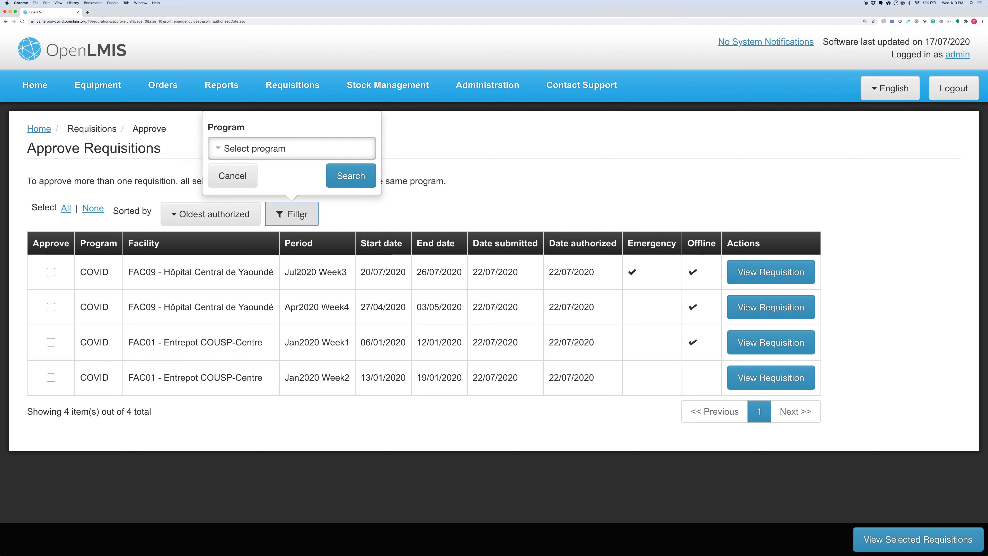
{"action": "left_click", "coordinate": [268, 150]}
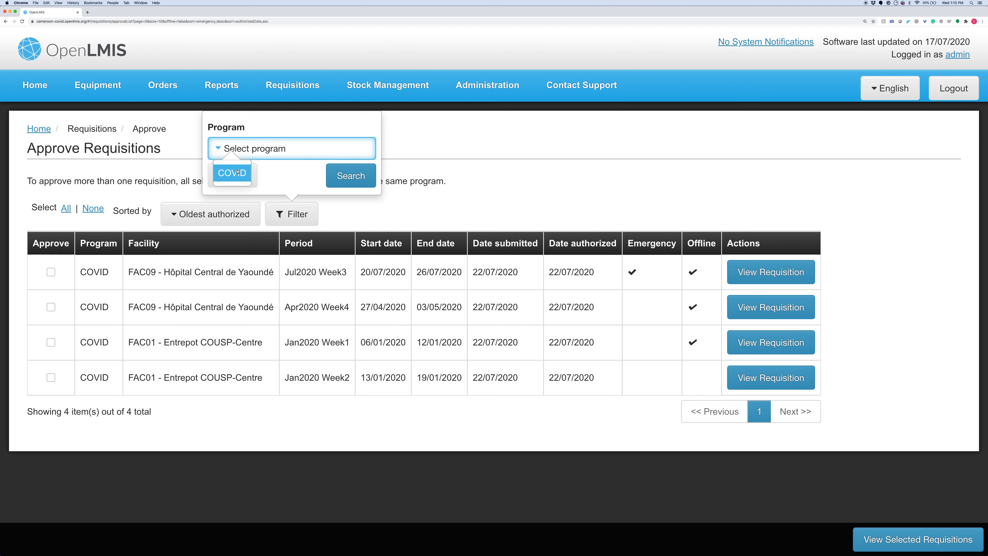
{"action": "key", "text": "Return"}
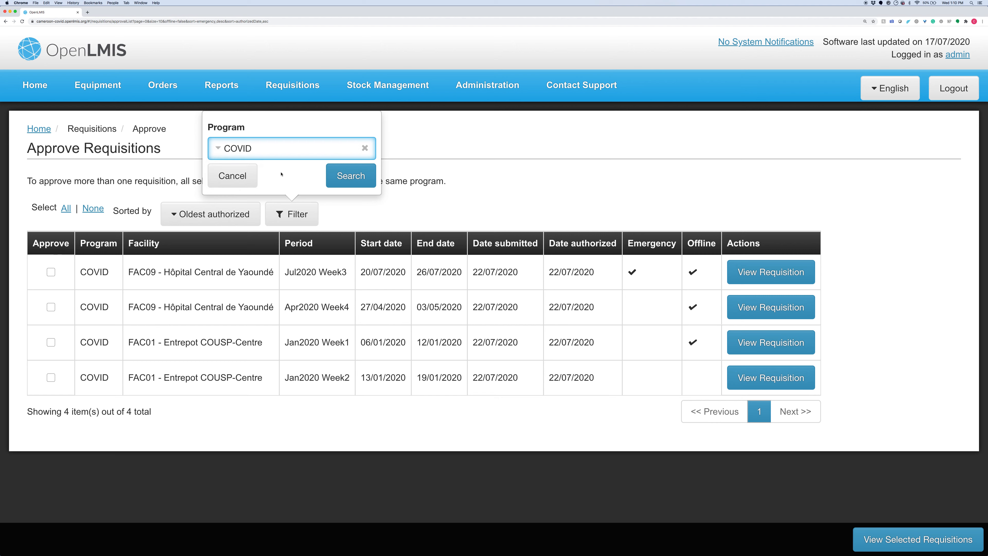
{"action": "left_click", "coordinate": [250, 179]}
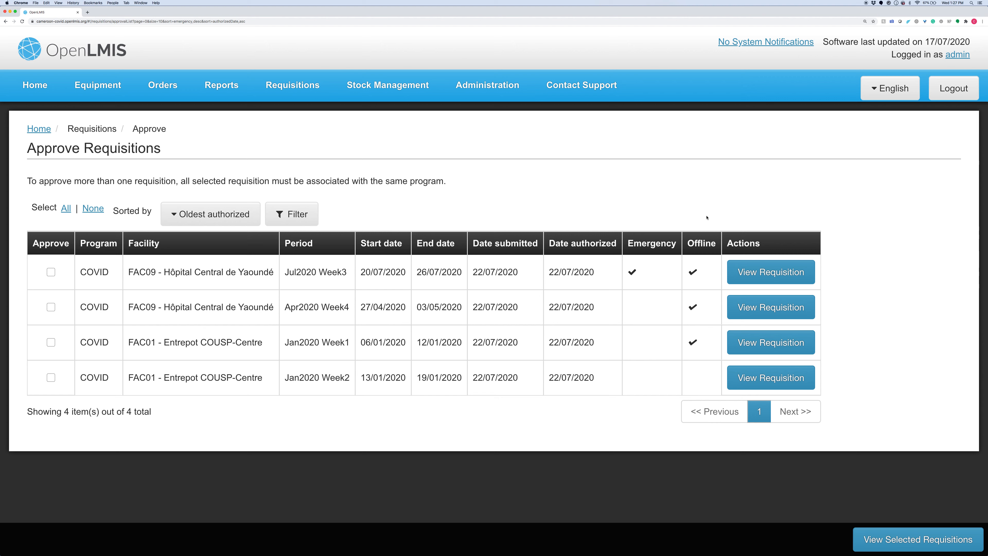
Step: Open the emergency requisition of FAC09 - Hôpital Central de Yaoundé for Jul2020 Week3 and review its requested products
{"action": "left_click", "coordinate": [792, 276]}
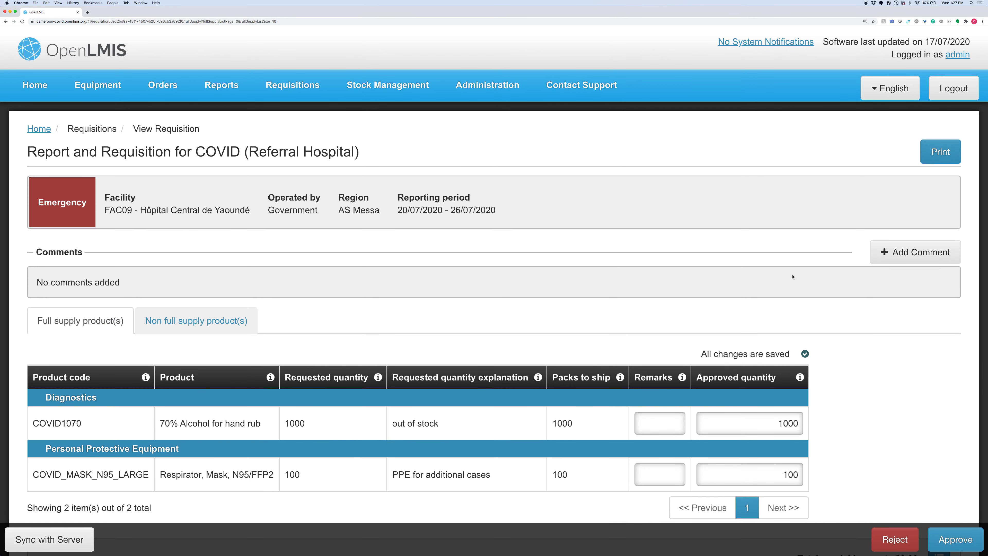
{"action": "scroll", "coordinate": [777, 287], "scroll_direction": "down", "scroll_amount": 2}
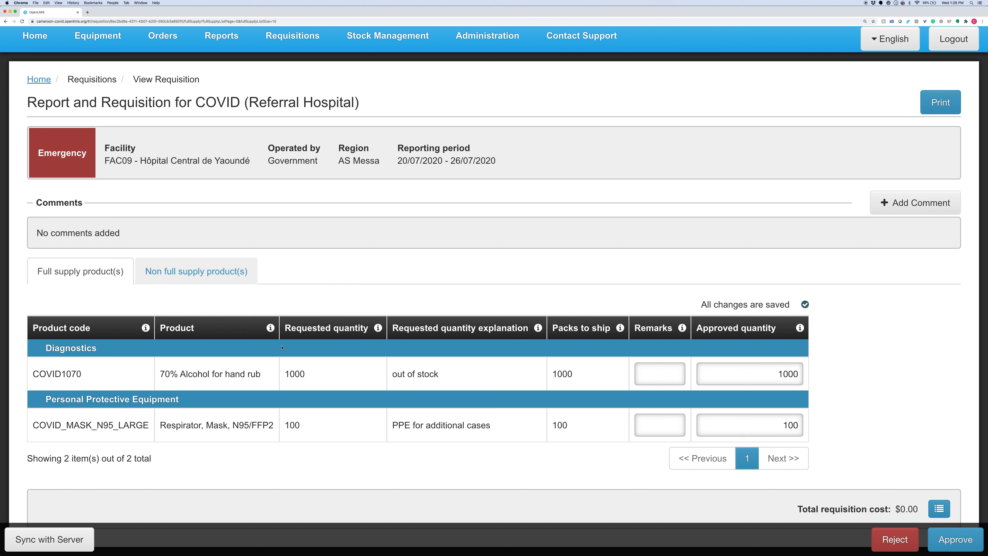
{"action": "mouse_move", "coordinate": [307, 336]}
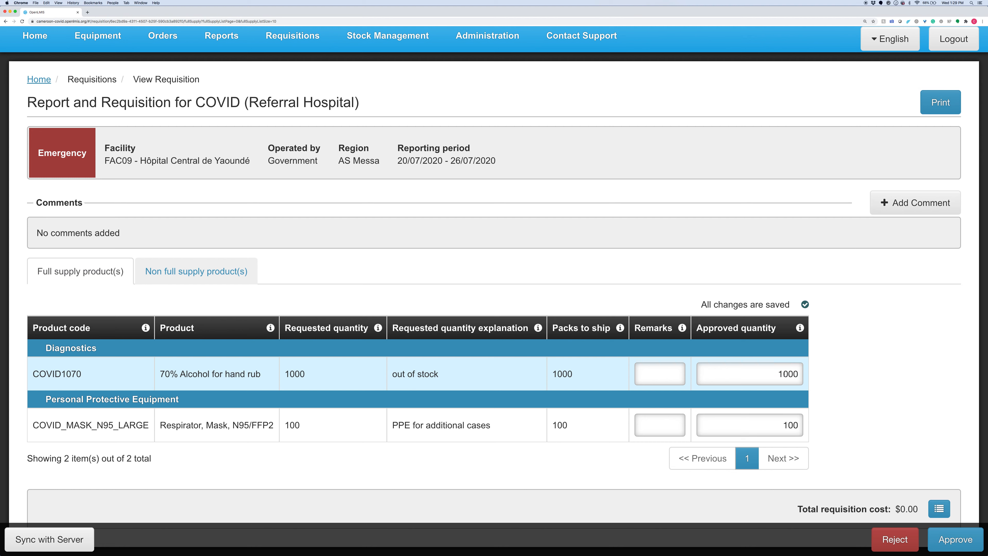
Step: Set the approved quantity of 70% Alcohol for hand rub to 500 and approve the emergency requisition
{"action": "left_click", "coordinate": [784, 376]}
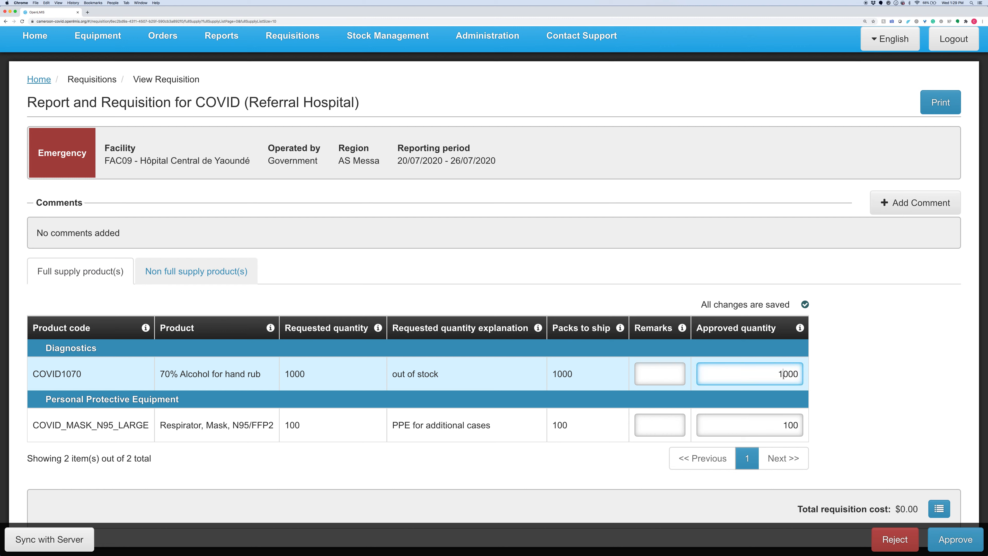
{"action": "key", "text": "BackSpace"}
{"action": "key", "text": "Delete"}
{"action": "type", "text": "5"}
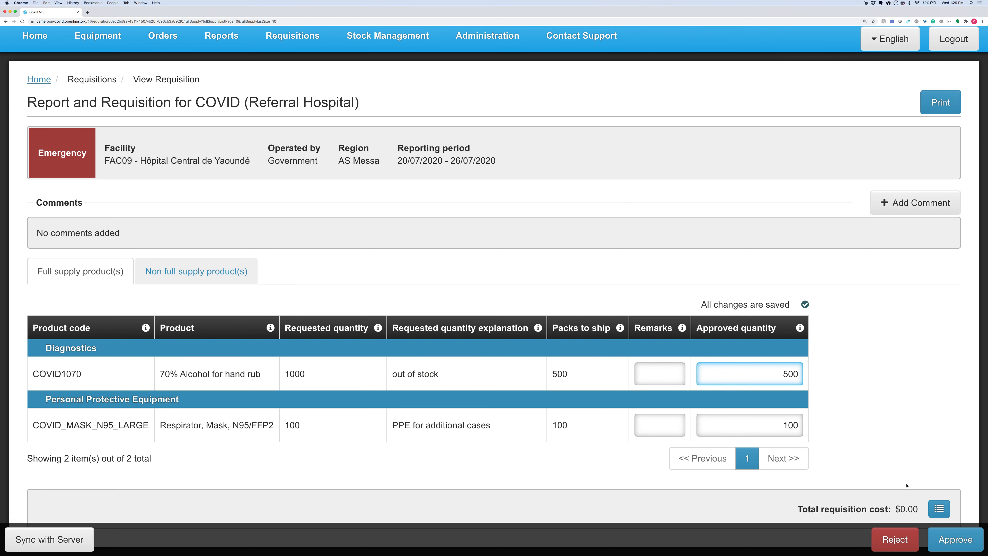
{"action": "left_click", "coordinate": [961, 544]}
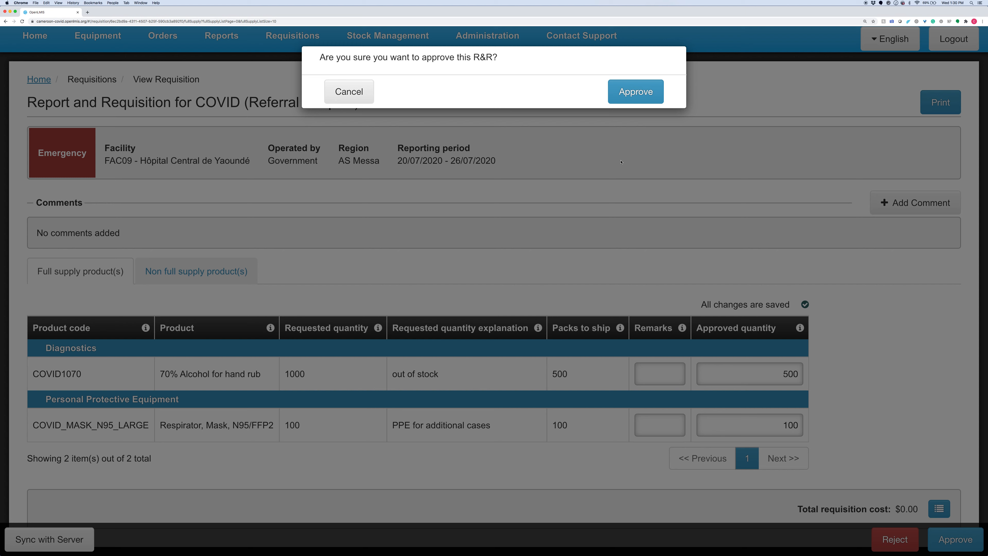
{"action": "left_click", "coordinate": [637, 99]}
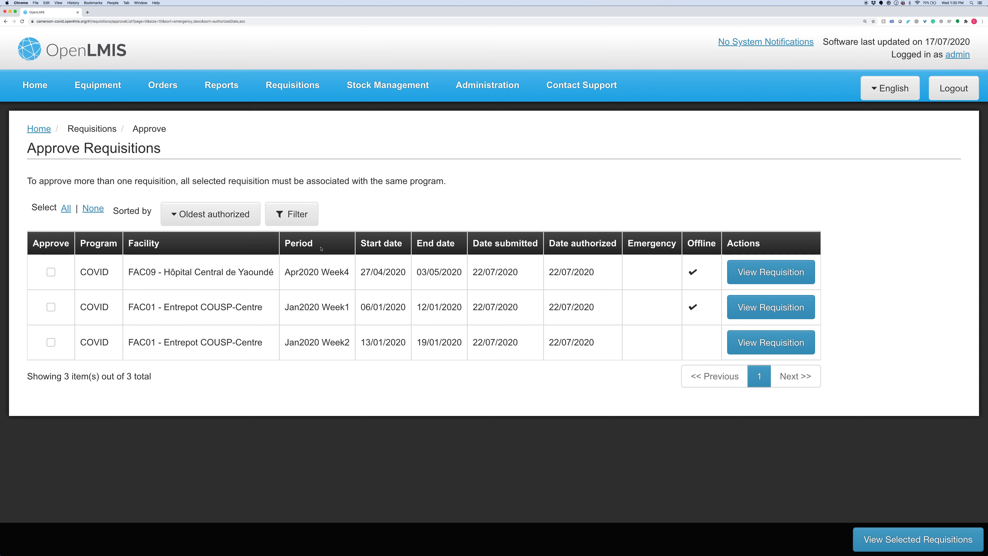
Step: Select the FAC09 Apr2020 Week4 and FAC01 Jan2020 Week1 requisitions and open them together for batch approval
{"action": "left_click", "coordinate": [51, 273]}
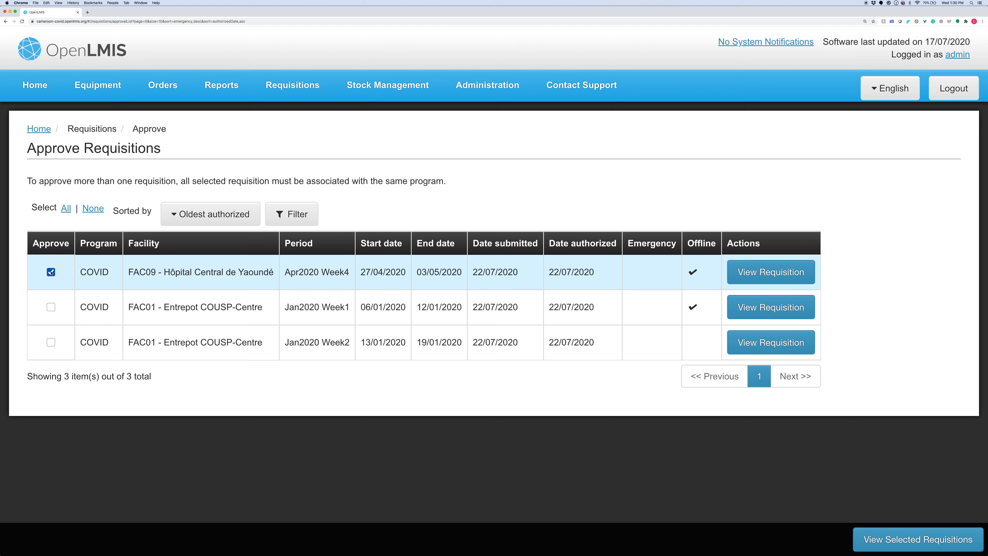
{"action": "left_click", "coordinate": [51, 308]}
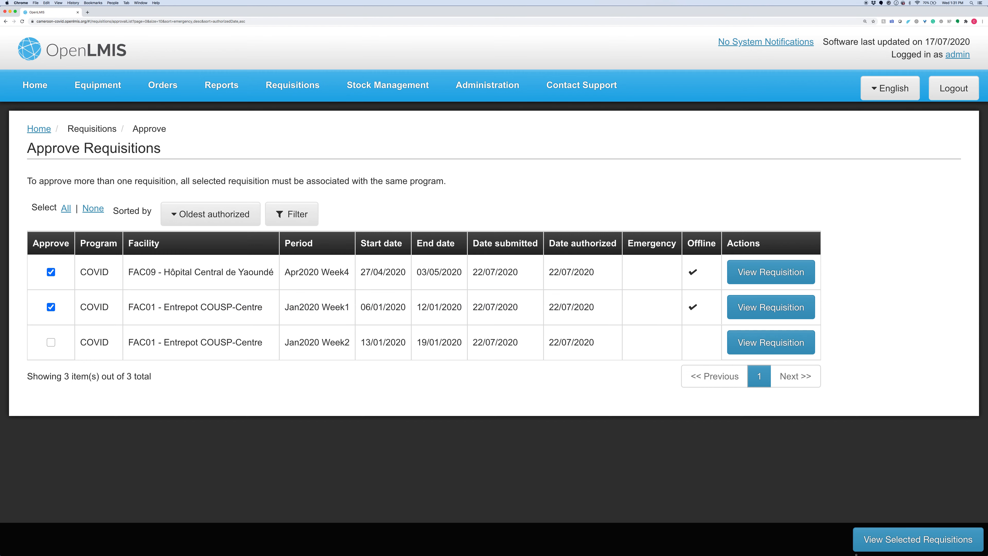
{"action": "left_click", "coordinate": [892, 545]}
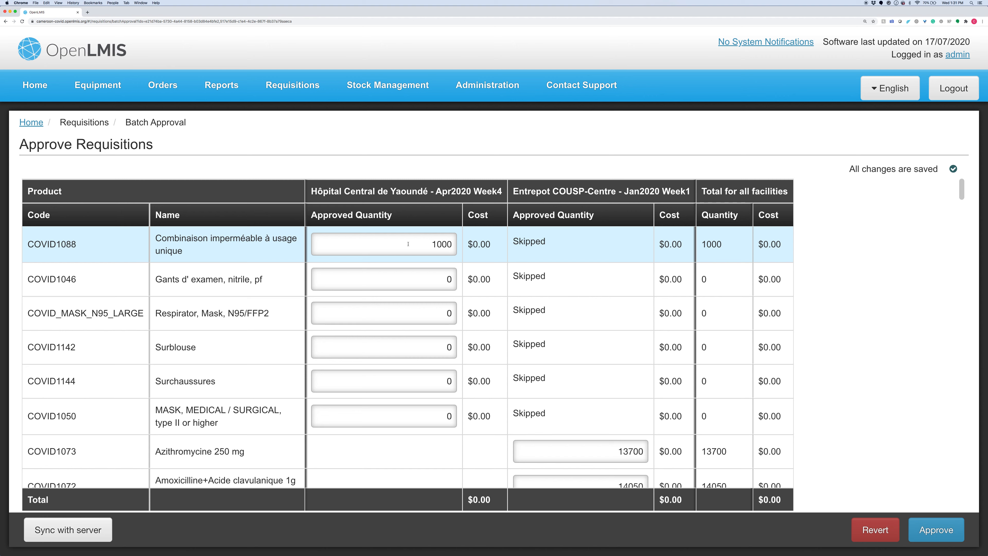
Step: Set the approved quantity of COVID1088 (Combinaison imperméable à usage unique) for Hôpital Central de Yaoundé to 50
{"action": "left_click", "coordinate": [438, 245]}
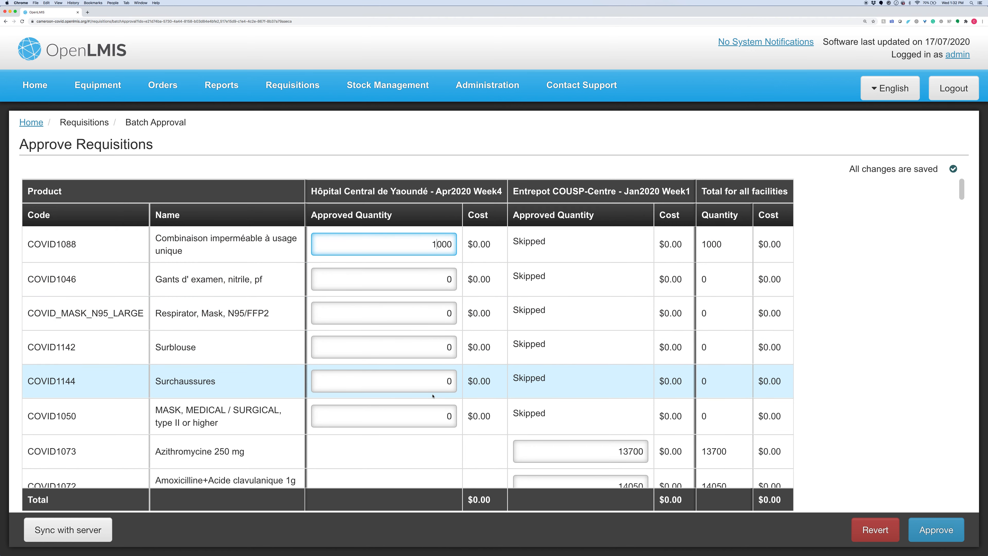
{"action": "scroll", "coordinate": [433, 395], "scroll_direction": "down", "scroll_amount": 1}
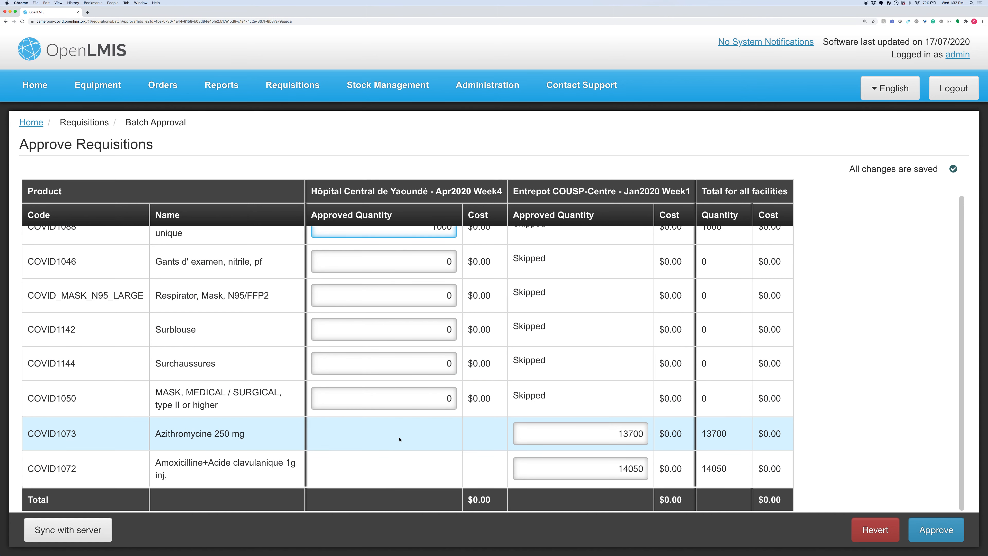
{"action": "scroll", "coordinate": [399, 439], "scroll_direction": "up", "scroll_amount": 1}
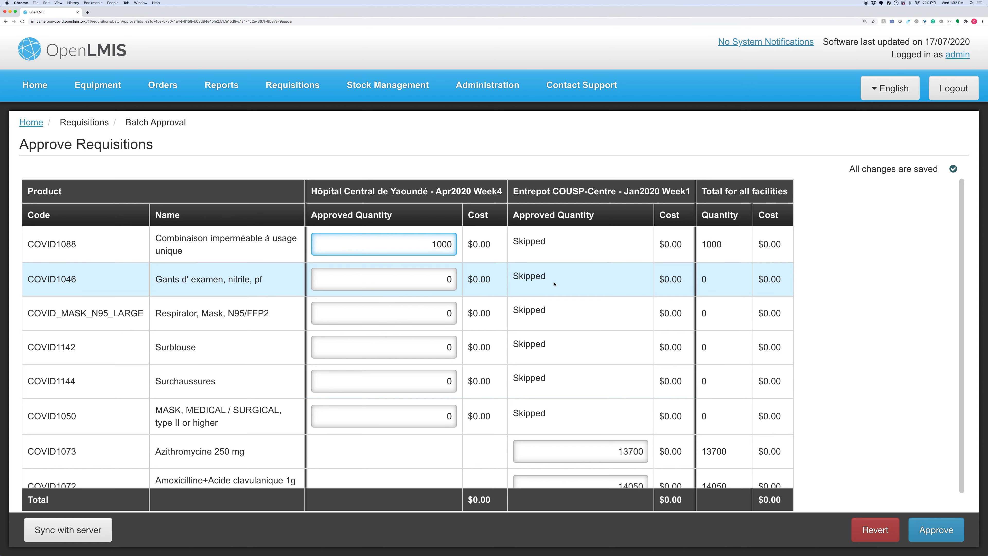
{"action": "scroll", "coordinate": [558, 306], "scroll_direction": "down", "scroll_amount": 1}
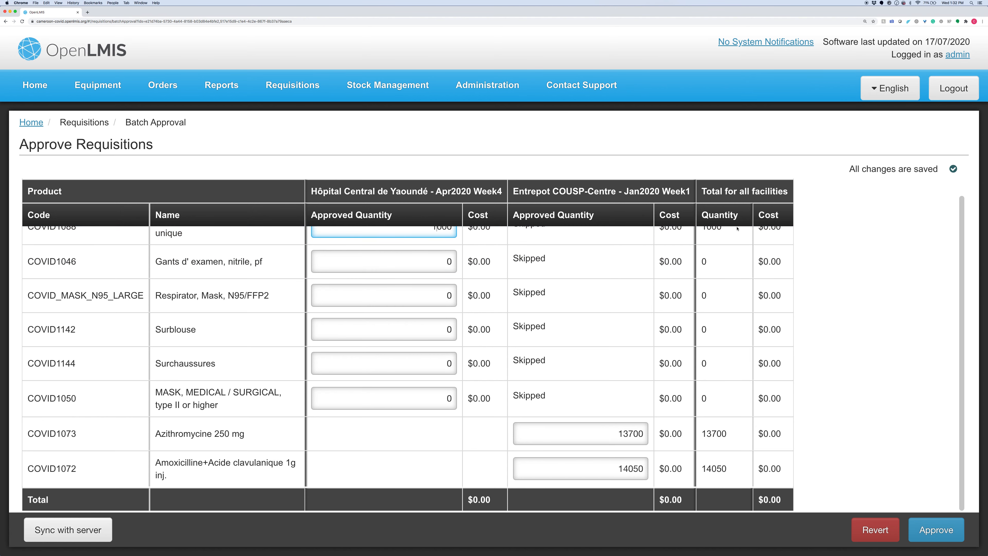
{"action": "scroll", "coordinate": [738, 225], "scroll_direction": "up", "scroll_amount": 1}
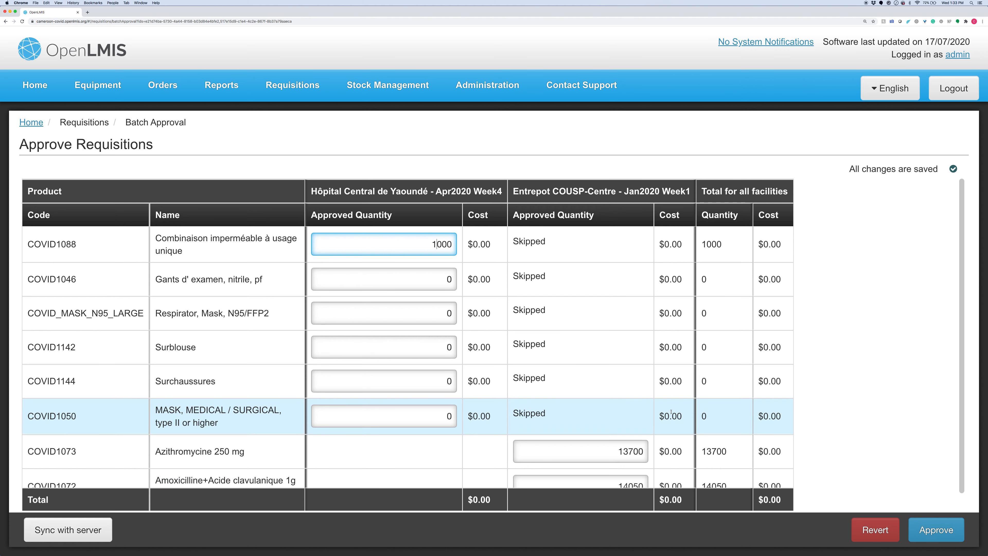
{"action": "left_click", "coordinate": [436, 244]}
{"action": "key", "text": "BackSpace"}
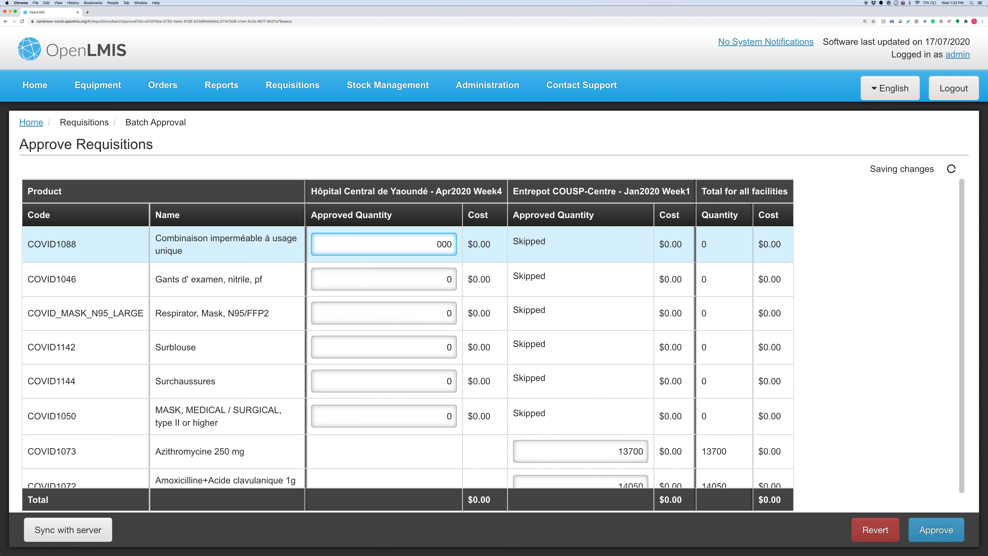
{"action": "key", "text": "Delete"}
{"action": "key", "text": "Delete"}
{"action": "type", "text": "50"}
Step: Set the approved quantity of Azithromycine 250 mg for Entrepot COUSP-Centre to 0
{"action": "scroll", "coordinate": [516, 325], "scroll_direction": "down", "scroll_amount": 1}
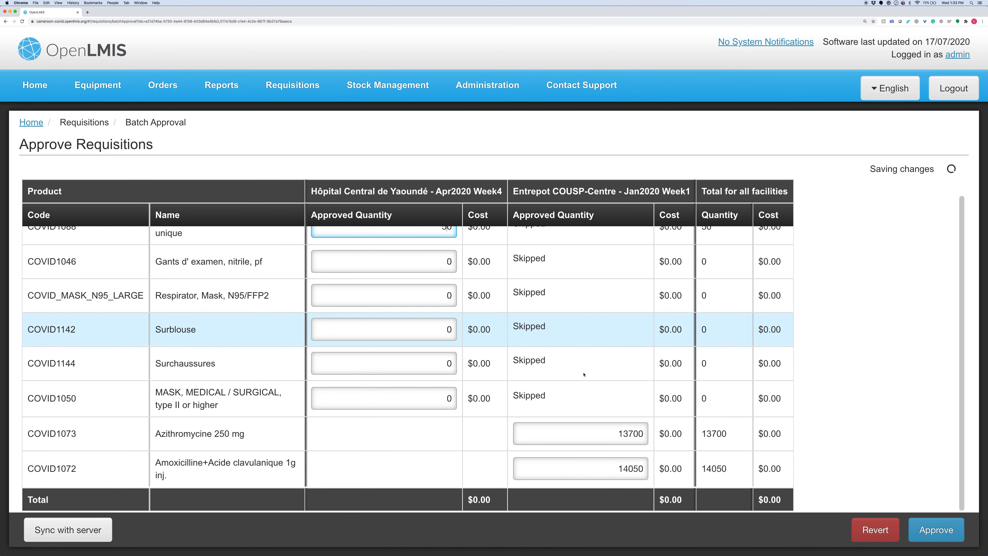
{"action": "left_click", "coordinate": [635, 435]}
{"action": "key", "text": "BackSpace"}
{"action": "key", "text": "BackSpace"}
{"action": "key", "text": "BackSpace"}
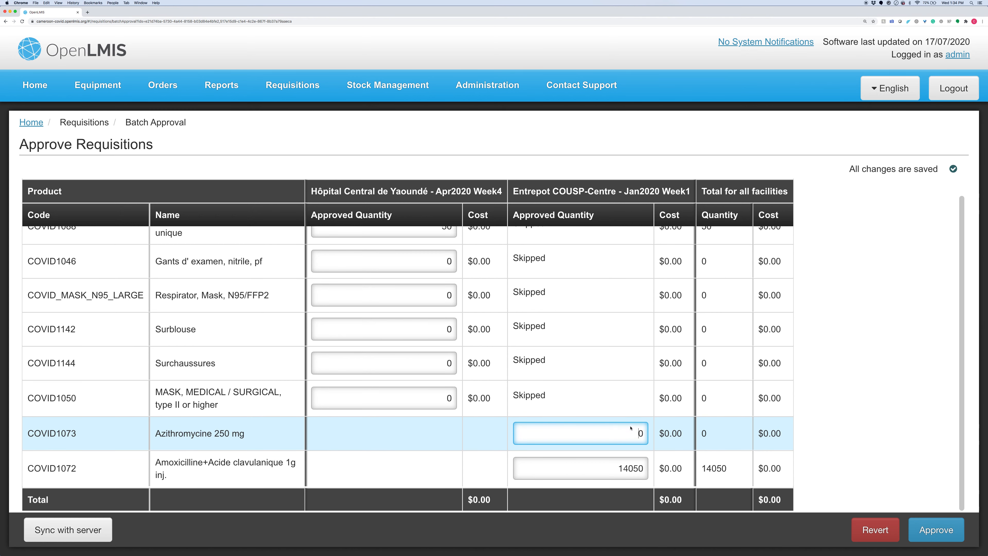
Step: Revert all quantity changes made in the batch approval and confirm the reversal
{"action": "left_click", "coordinate": [874, 531]}
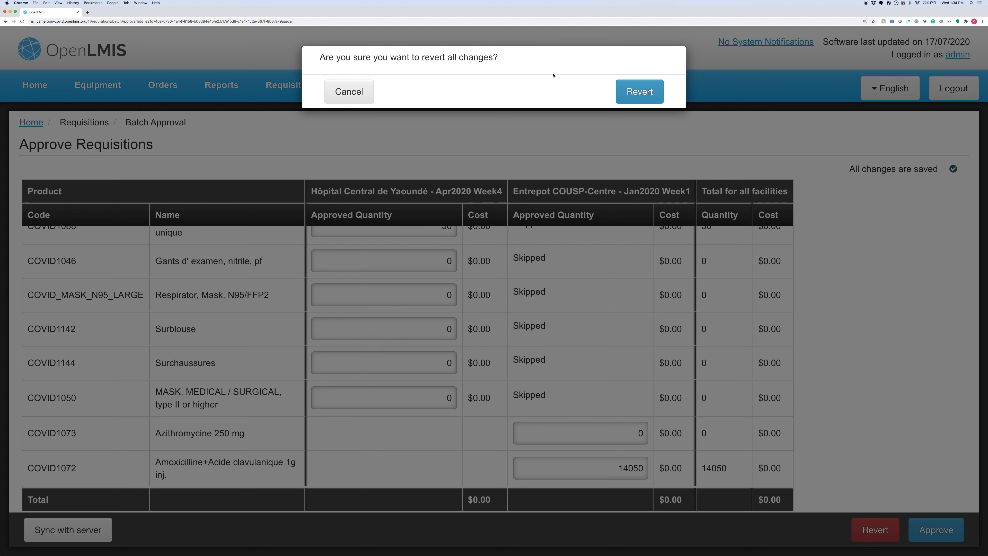
{"action": "left_click", "coordinate": [640, 94]}
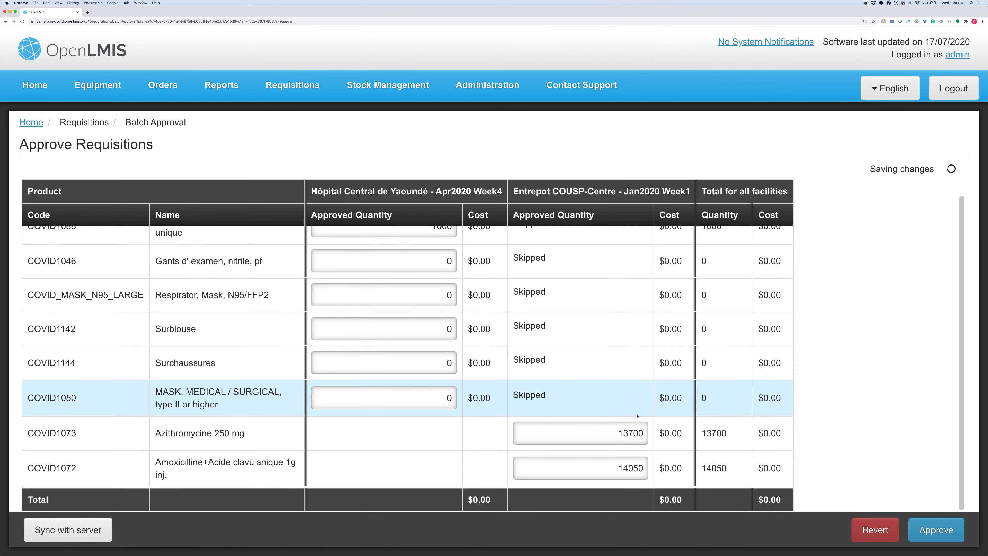
Step: Approve both requisitions in the batch and confirm the approval
{"action": "scroll", "coordinate": [445, 248], "scroll_direction": "up", "scroll_amount": 2}
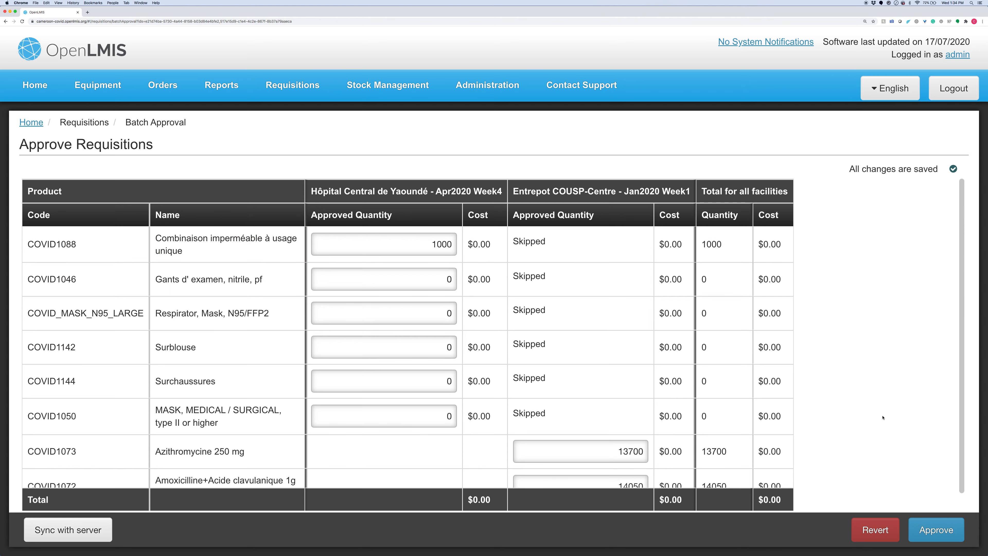
{"action": "left_click", "coordinate": [944, 538]}
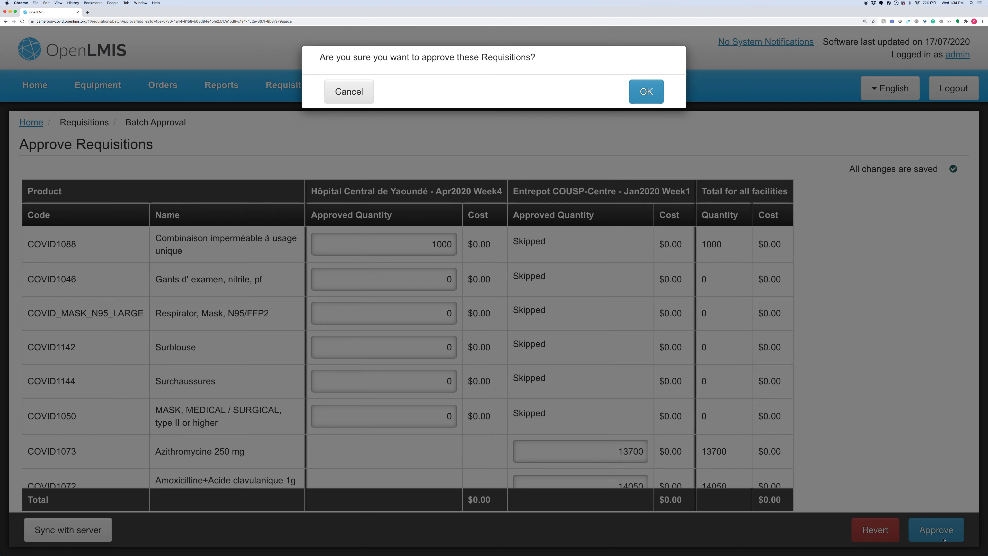
{"action": "left_click", "coordinate": [642, 96]}
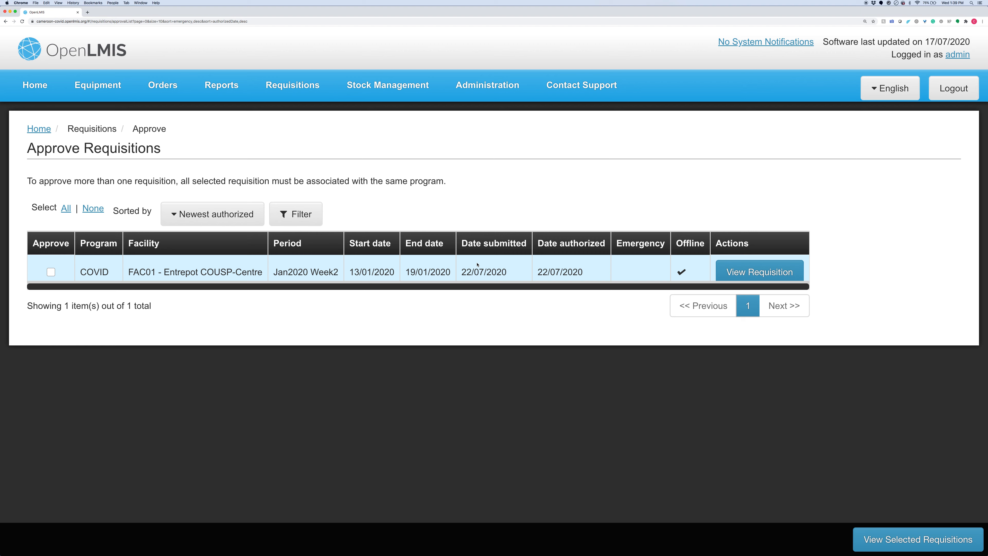
Step: Open the FAC01 - Entrepot COUSP-Centre requisition for Jan2020 Week2 and examine the quantities of its full supply products
{"action": "left_click", "coordinate": [774, 272]}
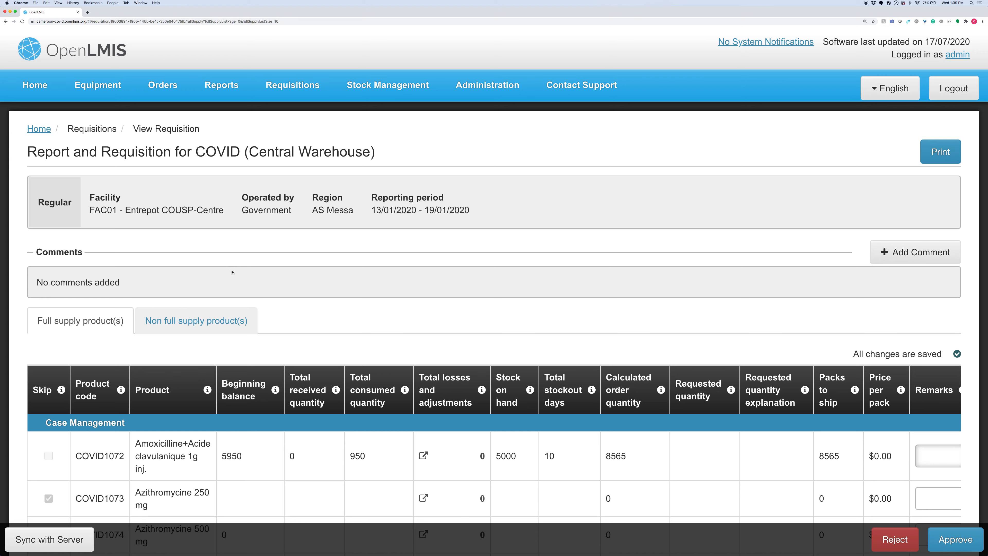
{"action": "scroll", "coordinate": [231, 270], "scroll_direction": "down", "scroll_amount": 5}
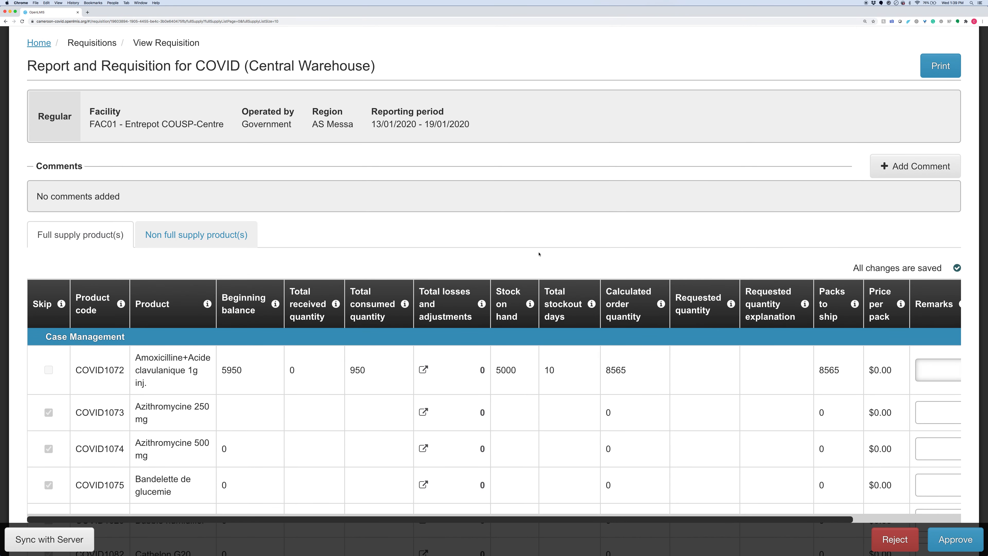
{"action": "scroll", "coordinate": [554, 255], "scroll_direction": "down", "scroll_amount": 2}
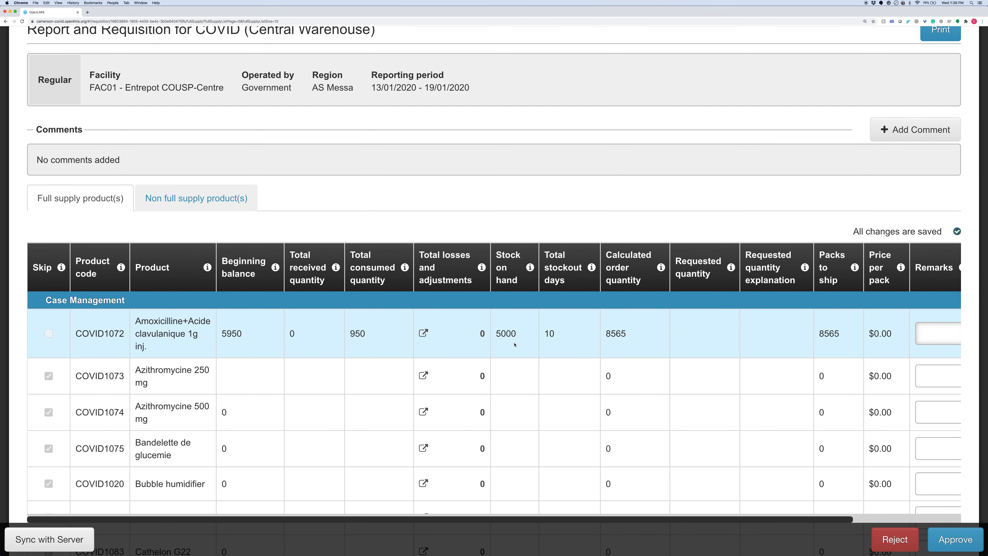
{"action": "scroll", "coordinate": [515, 345], "scroll_direction": "down", "scroll_amount": 6}
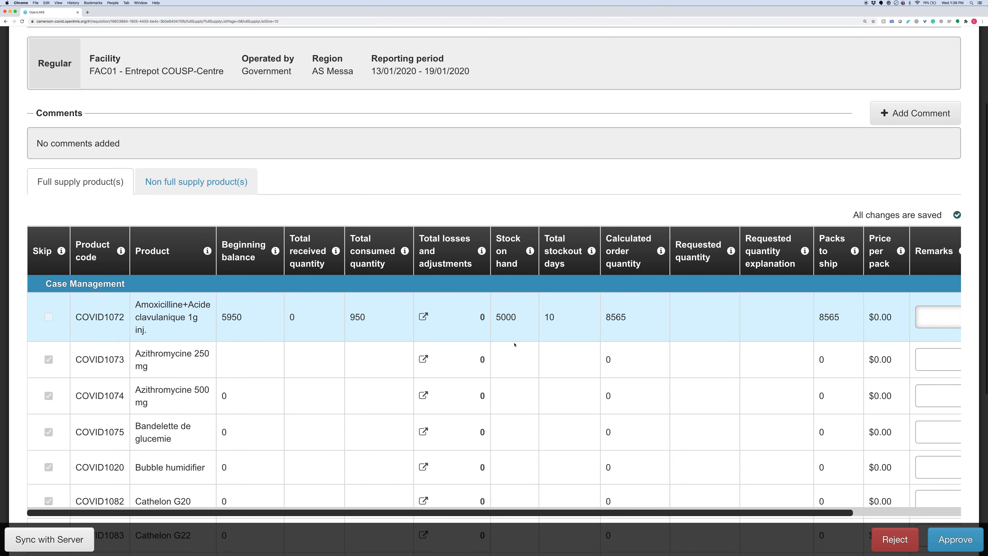
{"action": "scroll", "coordinate": [514, 345], "scroll_direction": "down", "scroll_amount": 2}
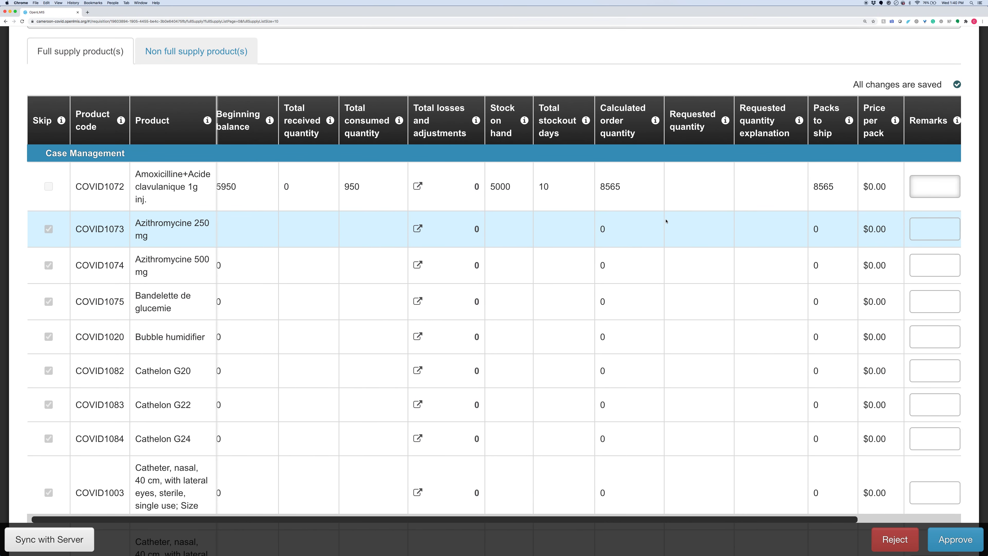
Step: Add the comment "Too many skipped please complete full R&R" to the requisition, then reject it and confirm the rejection
{"action": "scroll", "coordinate": [666, 221], "scroll_direction": "right", "scroll_amount": 5}
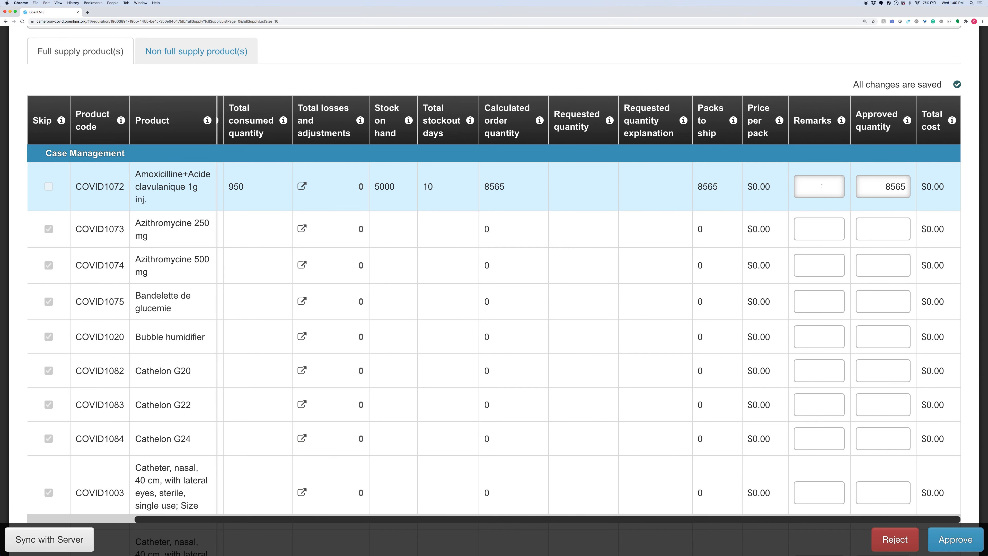
{"action": "scroll", "coordinate": [822, 186], "scroll_direction": "left", "scroll_amount": 5}
{"action": "scroll", "coordinate": [821, 186], "scroll_direction": "left", "scroll_amount": 1}
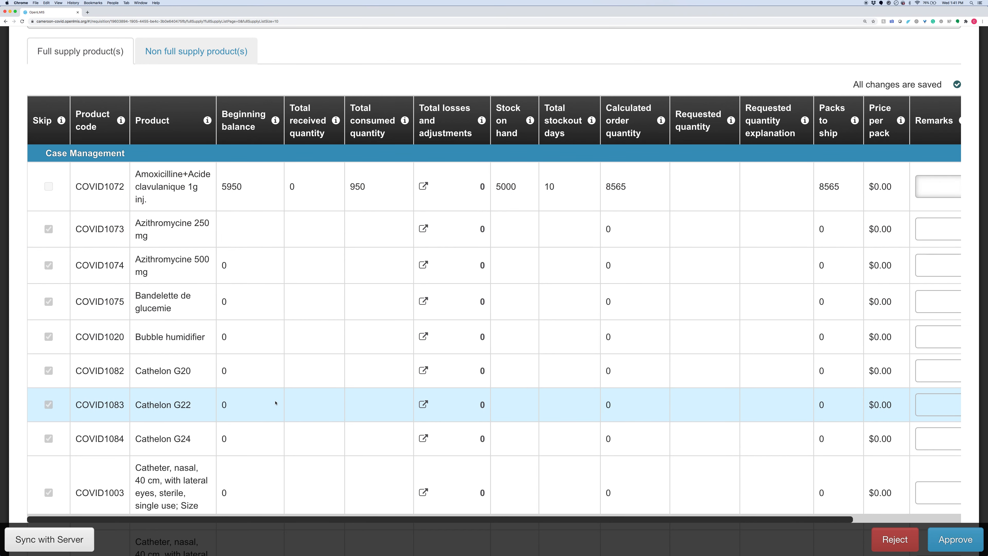
{"action": "scroll", "coordinate": [272, 382], "scroll_direction": "down", "scroll_amount": 3}
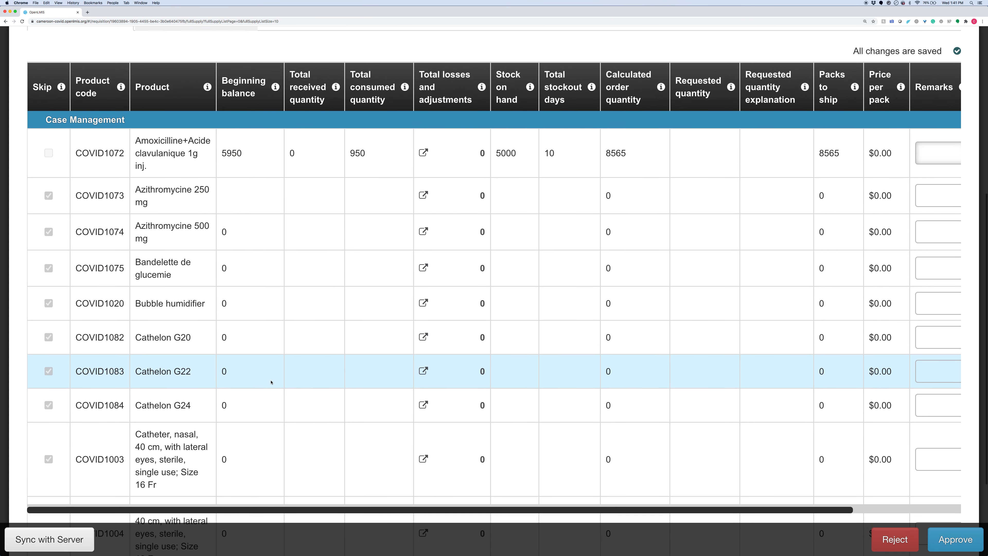
{"action": "scroll", "coordinate": [272, 382], "scroll_direction": "up", "scroll_amount": 3}
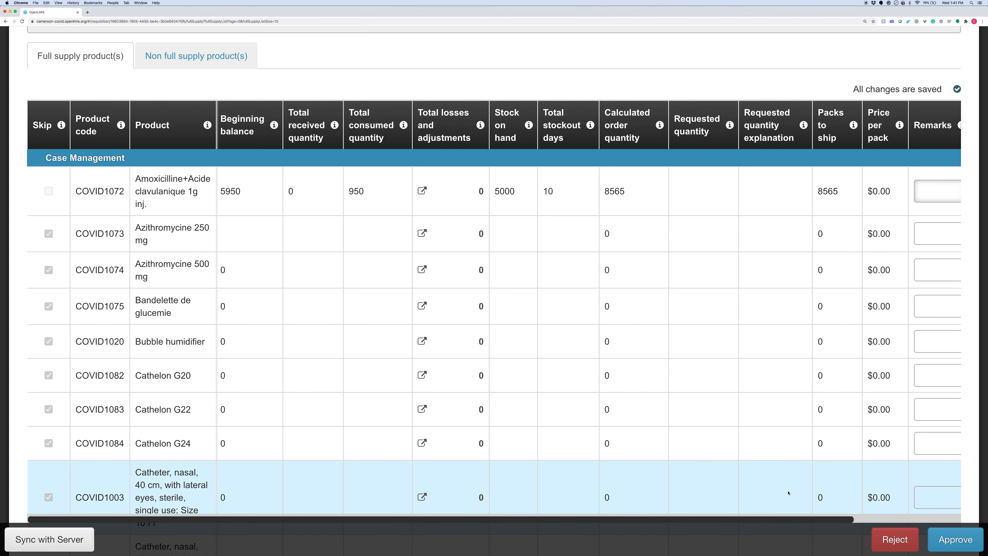
{"action": "scroll", "coordinate": [783, 477], "scroll_direction": "up", "scroll_amount": 5}
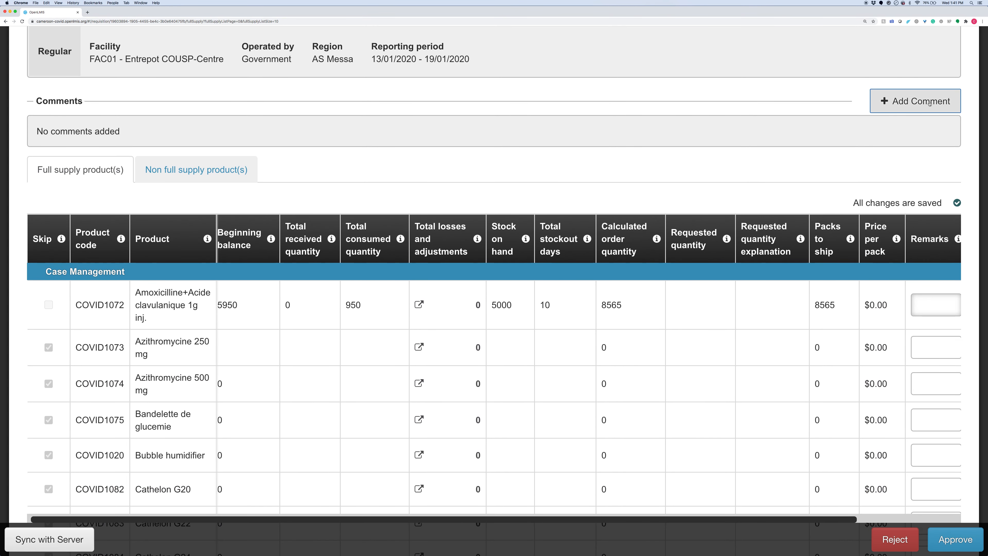
{"action": "left_click", "coordinate": [902, 108]}
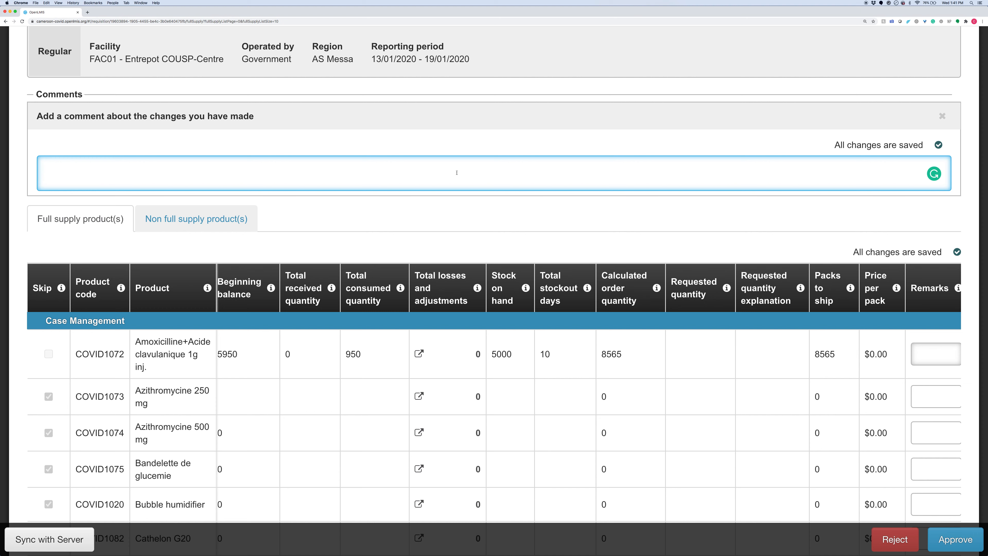
{"action": "type", "text": "Too many skipped"}
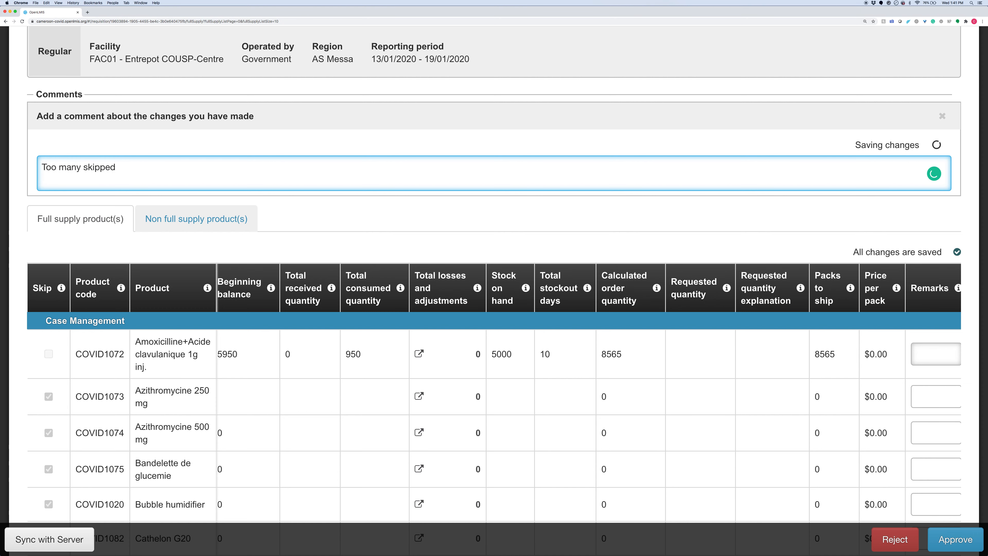
{"action": "type", "text": " please complete"}
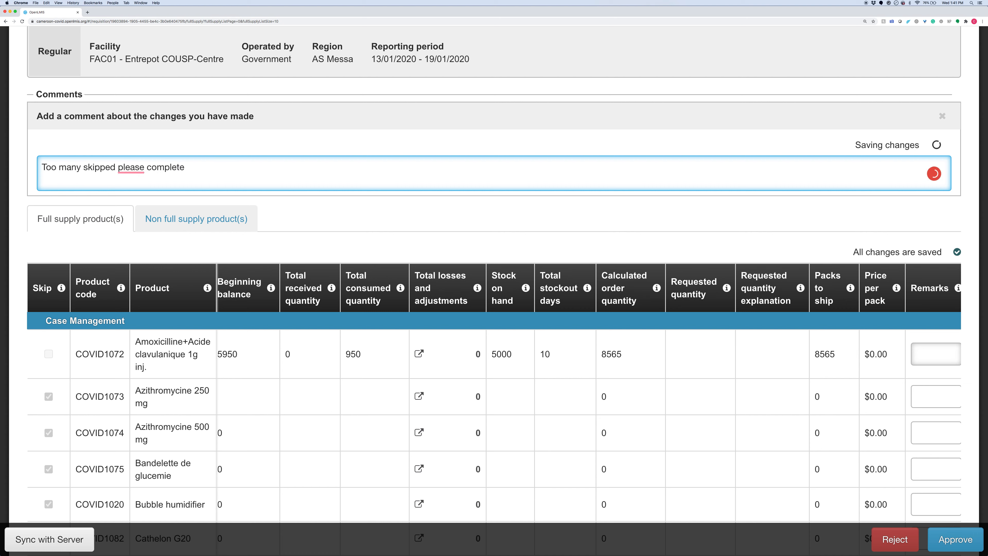
{"action": "type", "text": " full R&R"}
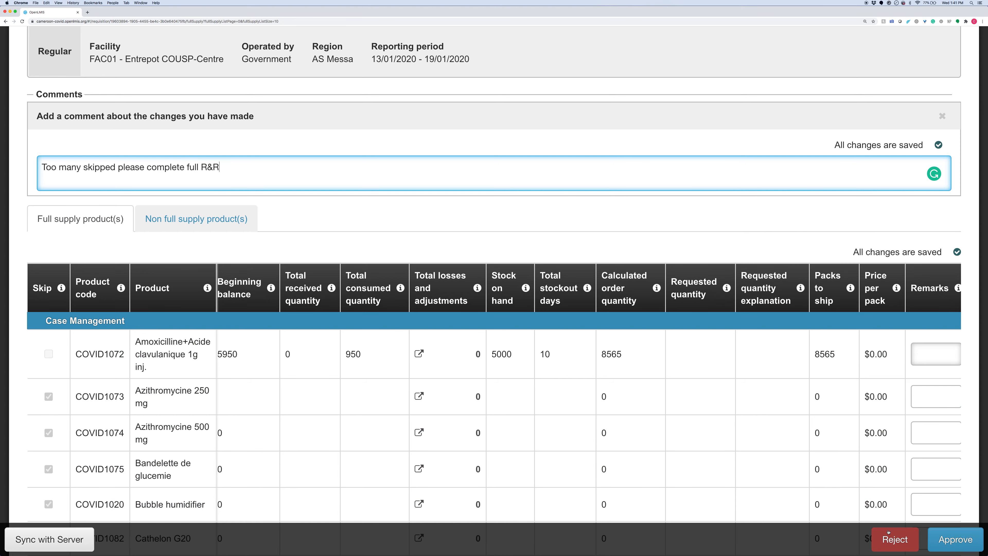
{"action": "left_click", "coordinate": [894, 541]}
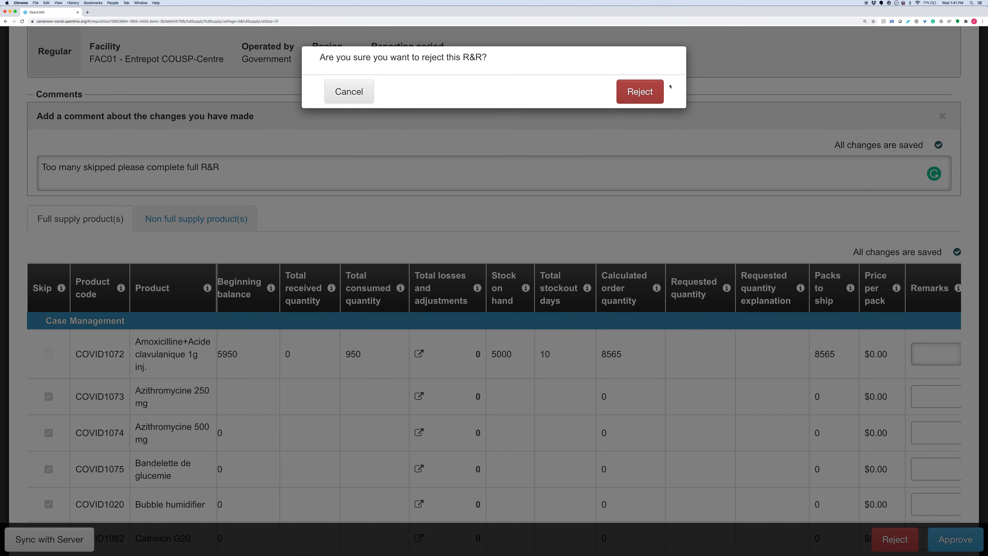
{"action": "left_click", "coordinate": [637, 96]}
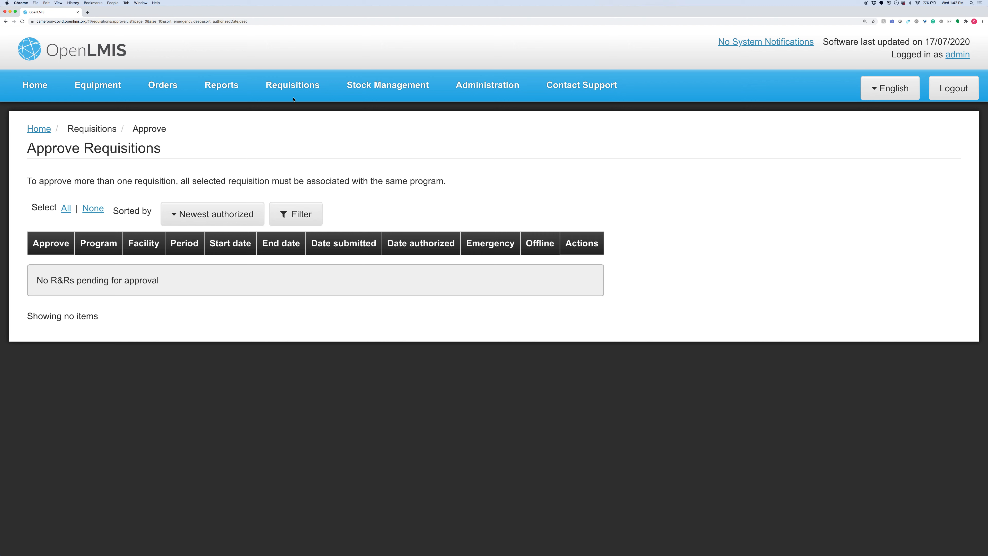
Step: Find the regular COVID requisitions of supervised facility Entrepot COUSP-Centre and open the rejected Jan2020 Week2 one
{"action": "mouse_move", "coordinate": [293, 91]}
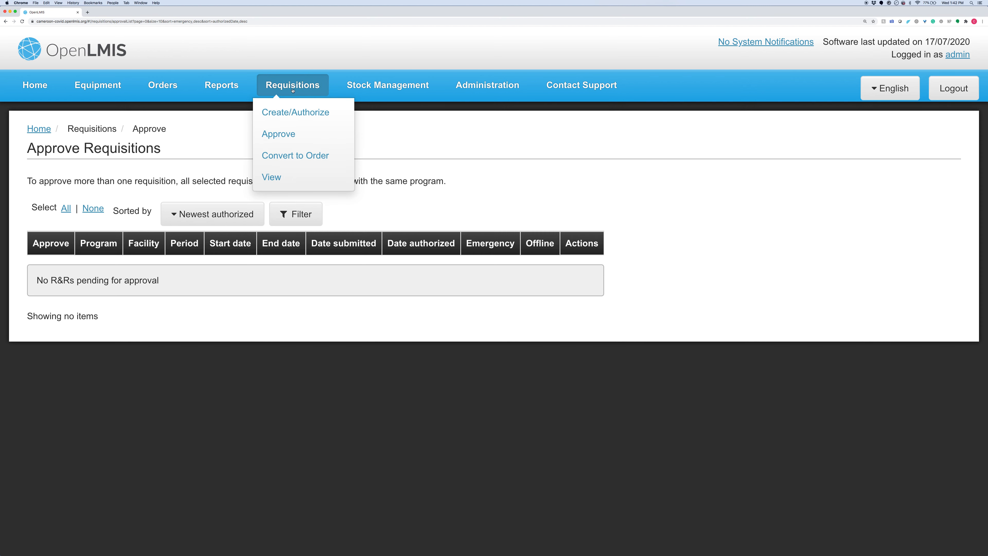
{"action": "left_click", "coordinate": [295, 113]}
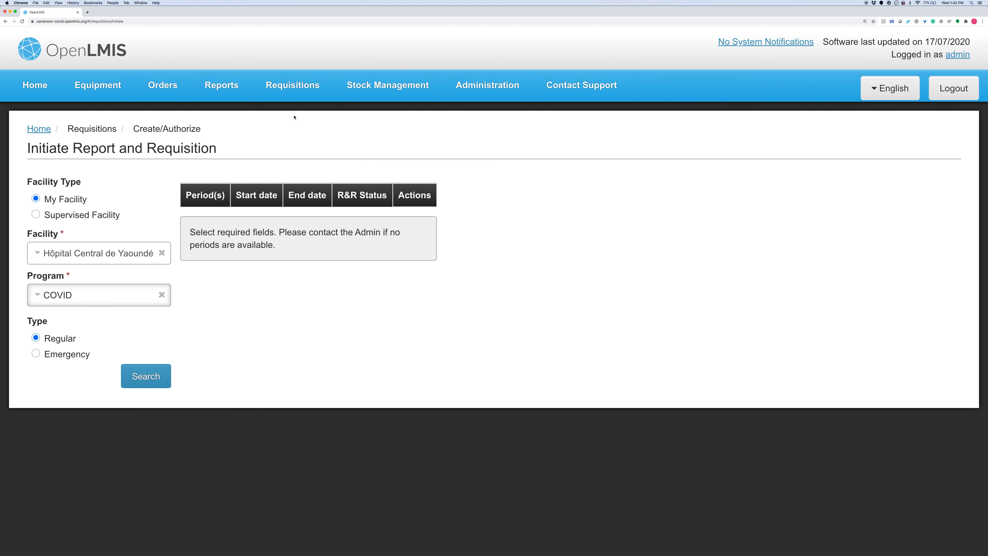
{"action": "left_click", "coordinate": [82, 215]}
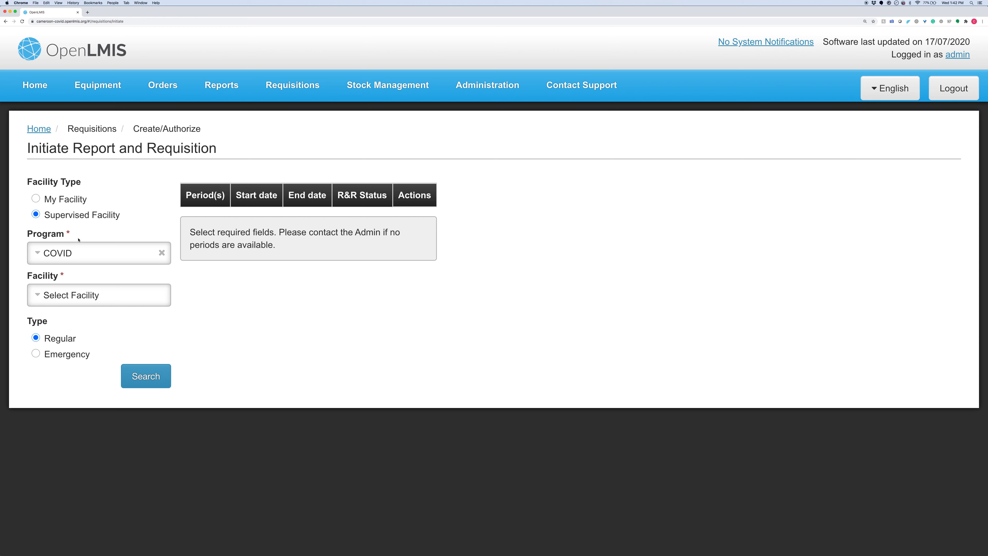
{"action": "left_click", "coordinate": [61, 299]}
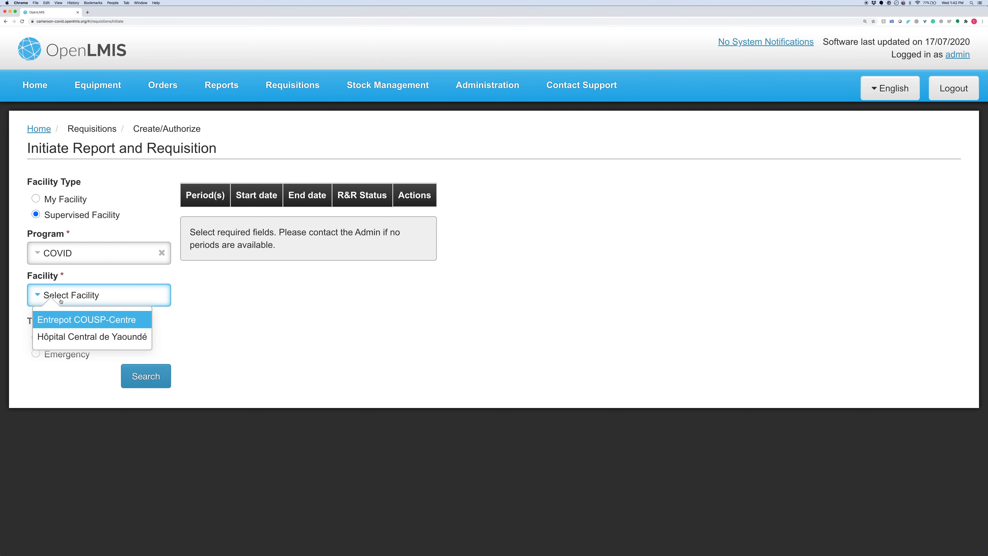
{"action": "left_click", "coordinate": [59, 317]}
{"action": "left_click", "coordinate": [134, 376]}
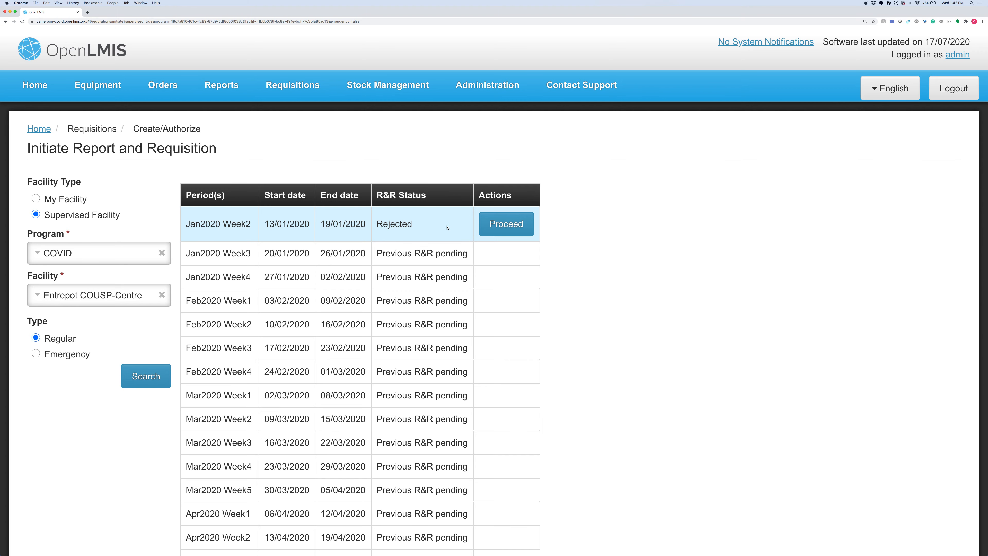
{"action": "left_click", "coordinate": [497, 228]}
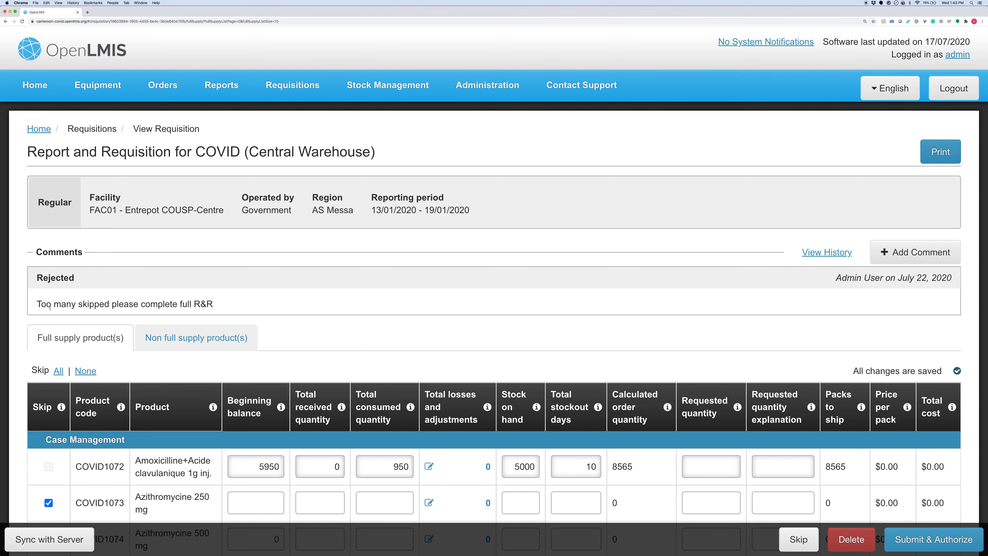
Step: Unskip Azithromycine 250 mg and enter beginning balance 10, received 50, consumed 10, stock on hand 40 and stockout days 0
{"action": "scroll", "coordinate": [50, 307], "scroll_direction": "down", "scroll_amount": 5}
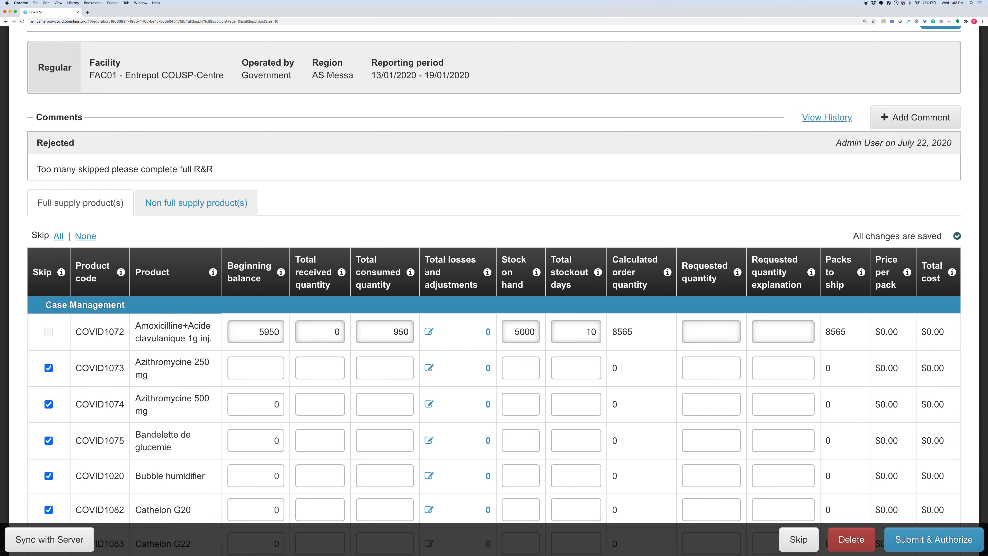
{"action": "left_click", "coordinate": [48, 368]}
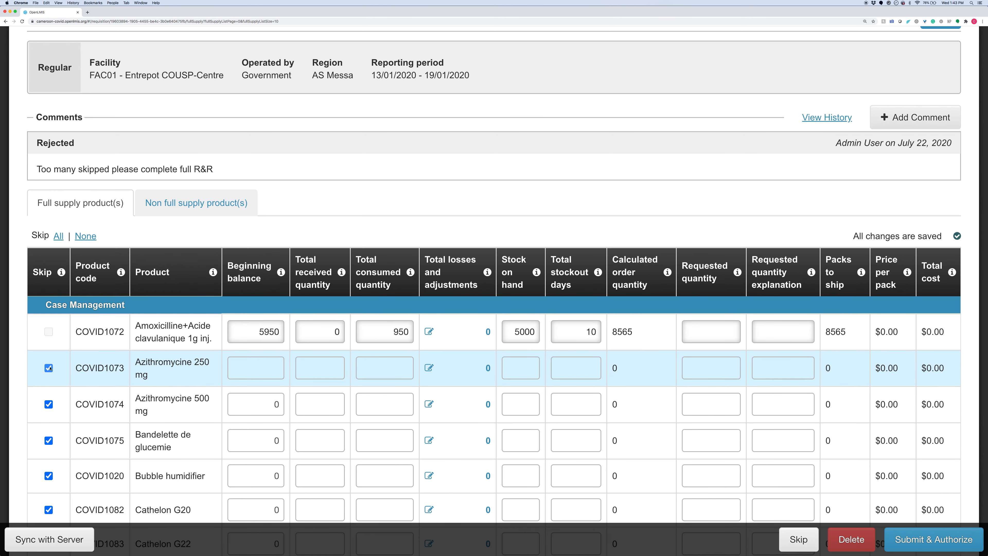
{"action": "left_click", "coordinate": [257, 369]}
{"action": "type", "text": "10"}
{"action": "key", "text": "Tab"}
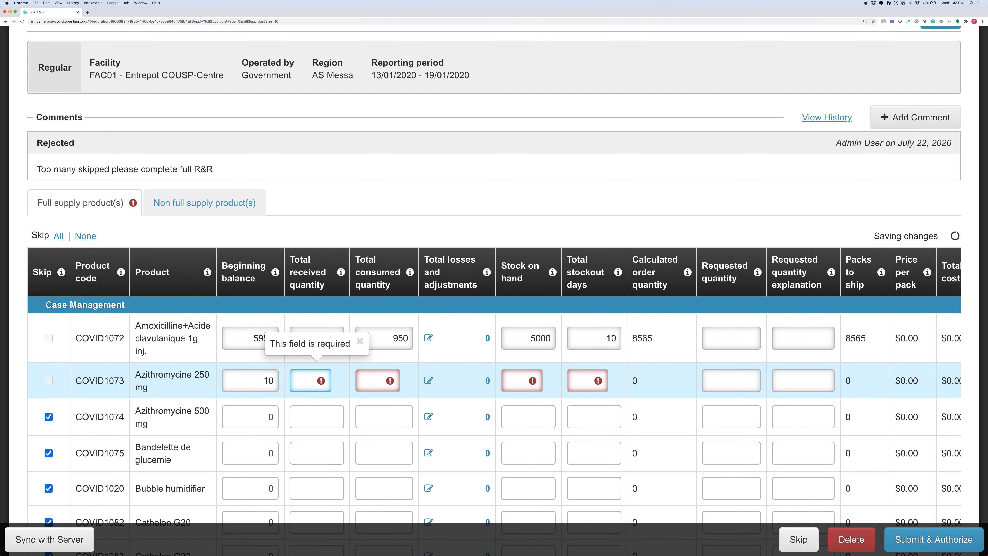
{"action": "type", "text": "50"}
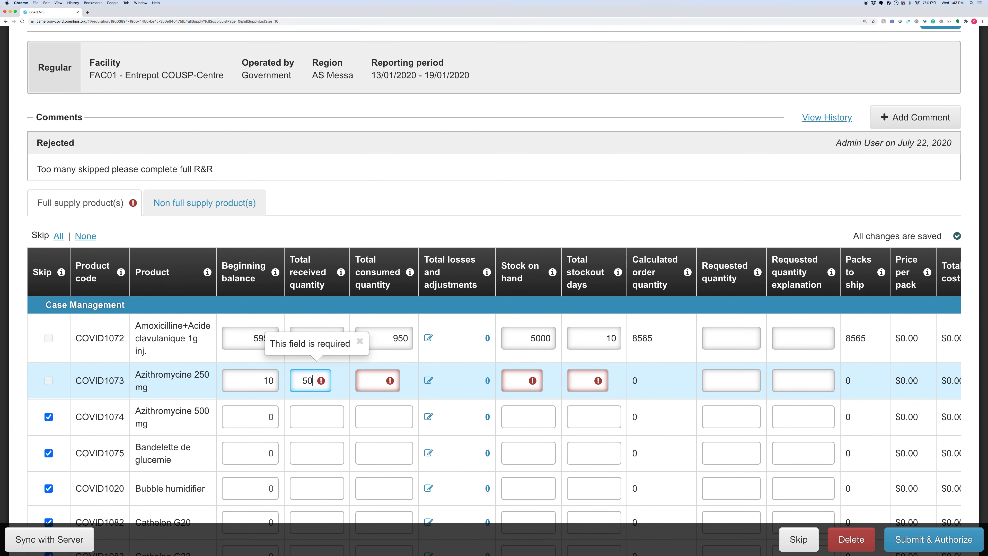
{"action": "key", "text": "Tab"}
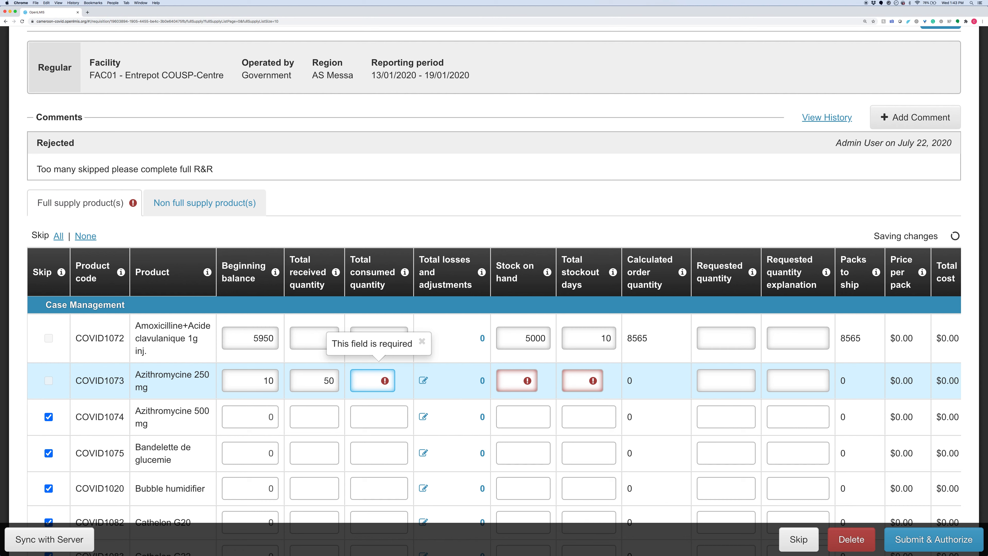
{"action": "type", "text": "10"}
{"action": "key", "text": "Tab"}
{"action": "type", "text": "40"}
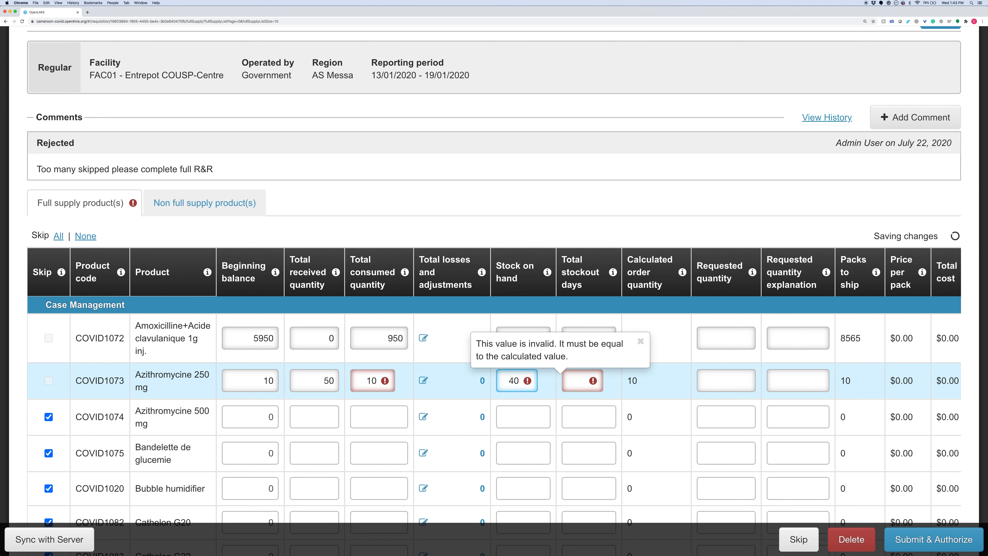
{"action": "key", "text": "Tab"}
{"action": "type", "text": "0"}
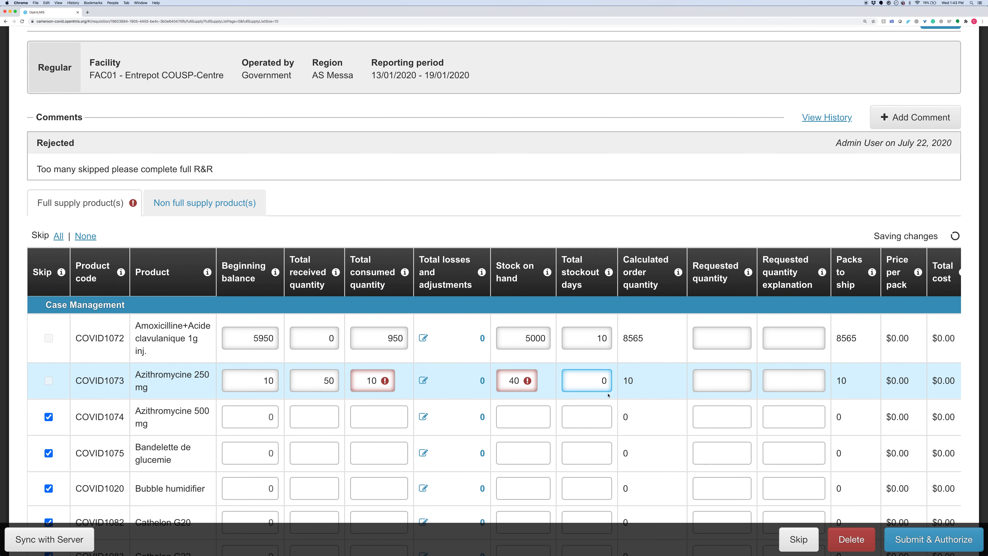
Step: Correct the stock on hand of Azithromycine 250 mg to 50
{"action": "mouse_move", "coordinate": [517, 380]}
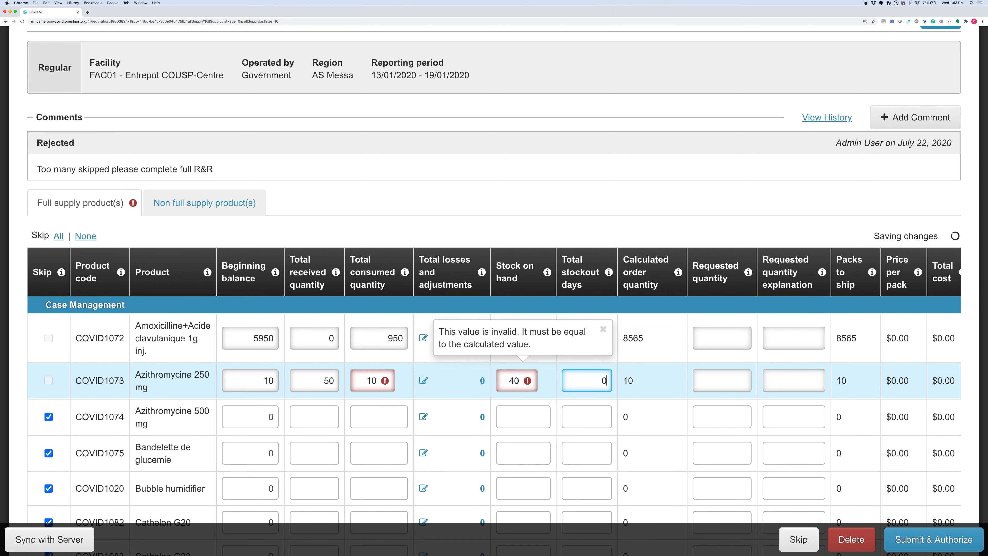
{"action": "left_click", "coordinate": [514, 380]}
{"action": "key", "text": "BackSpace"}
{"action": "type", "text": "5"}
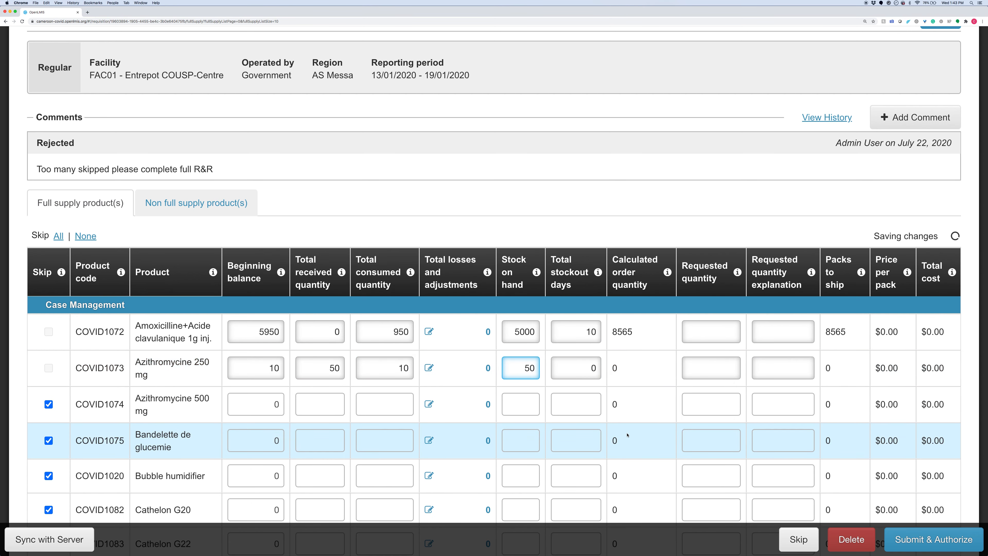
Step: Request a quantity of 25 for Azithromycine 250 mg with the explanation "Additional required"
{"action": "scroll", "coordinate": [796, 449], "scroll_direction": "down", "scroll_amount": 1}
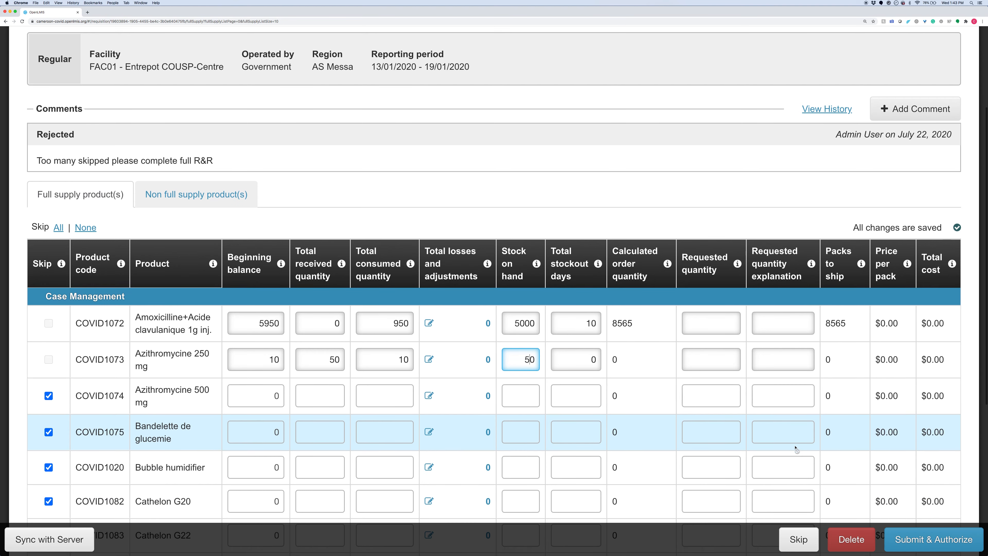
{"action": "left_click", "coordinate": [786, 347]}
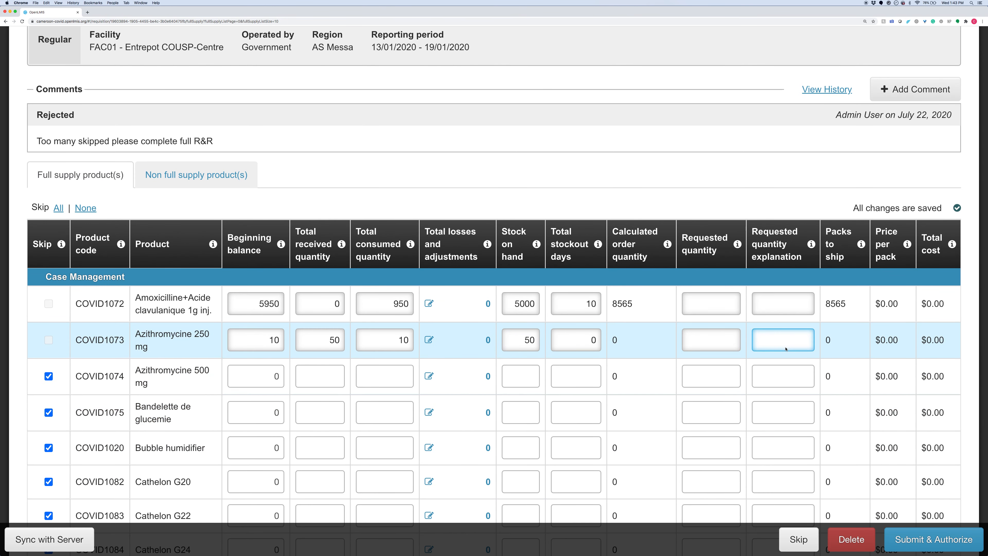
{"action": "left_click", "coordinate": [729, 341]}
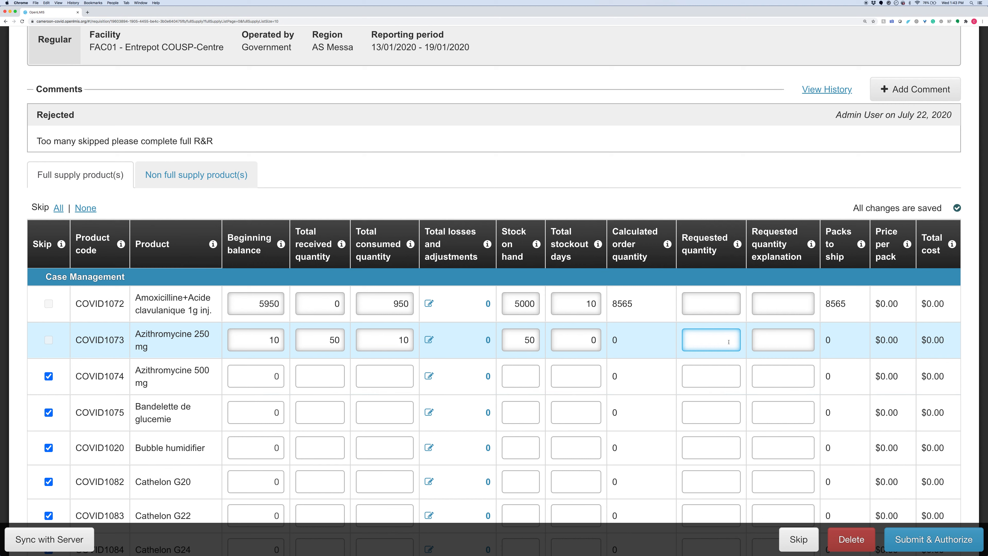
{"action": "type", "text": "225"}
{"action": "key", "text": "BackSpace"}
{"action": "key", "text": "BackSpace"}
{"action": "type", "text": "5"}
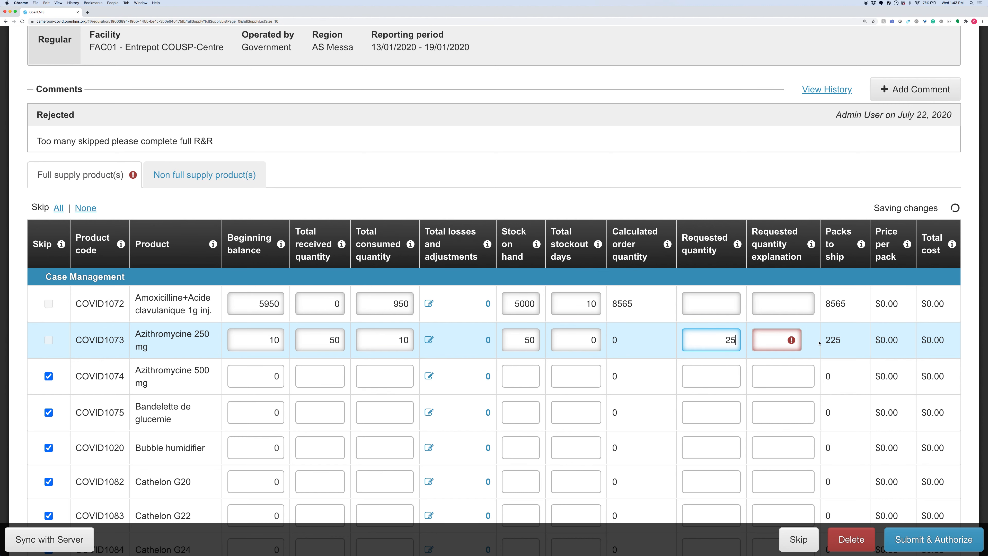
{"action": "left_click", "coordinate": [782, 339]}
{"action": "type", "text": "Additional"}
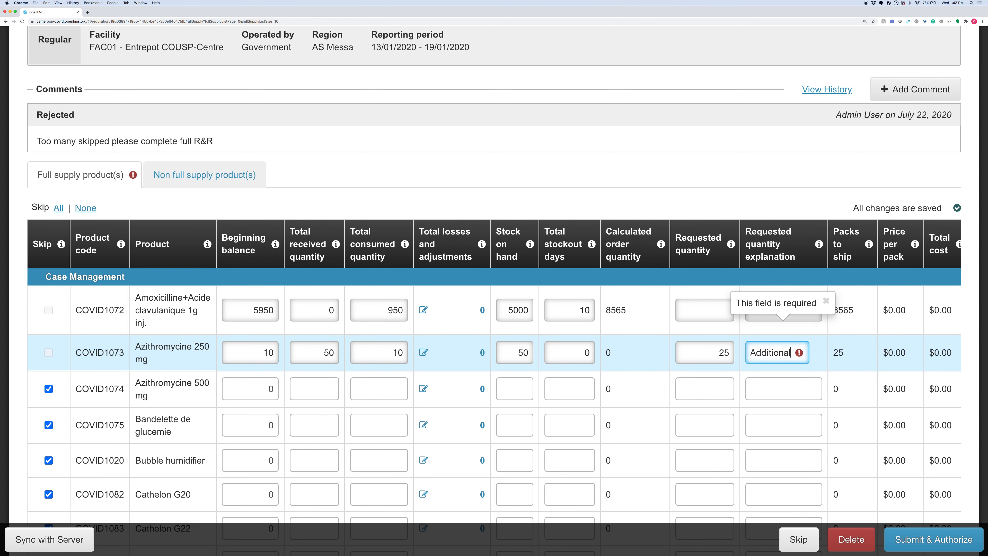
{"action": "type", "text": " required"}
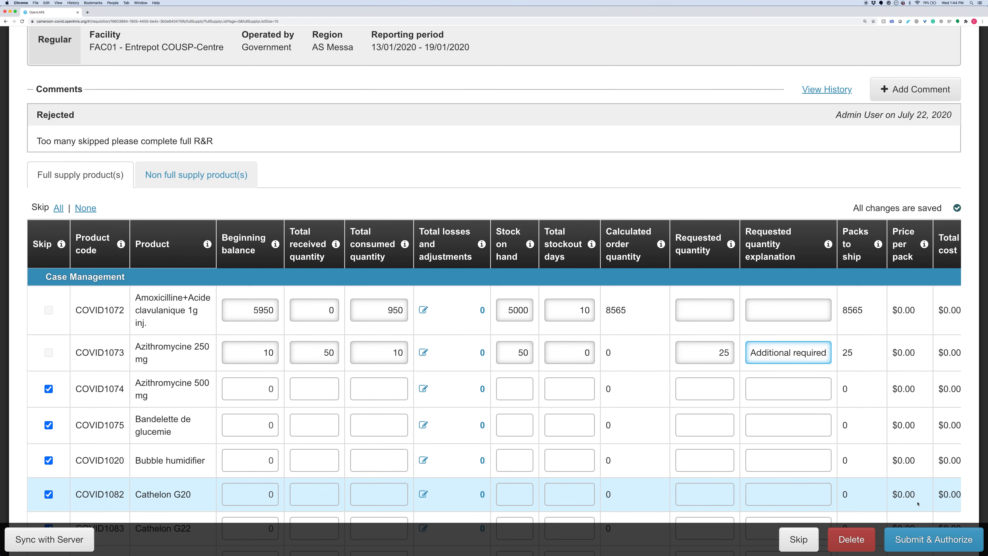
Step: Submit and authorize the corrected requisition and confirm the submission
{"action": "left_click", "coordinate": [922, 539]}
{"action": "left_click", "coordinate": [638, 92]}
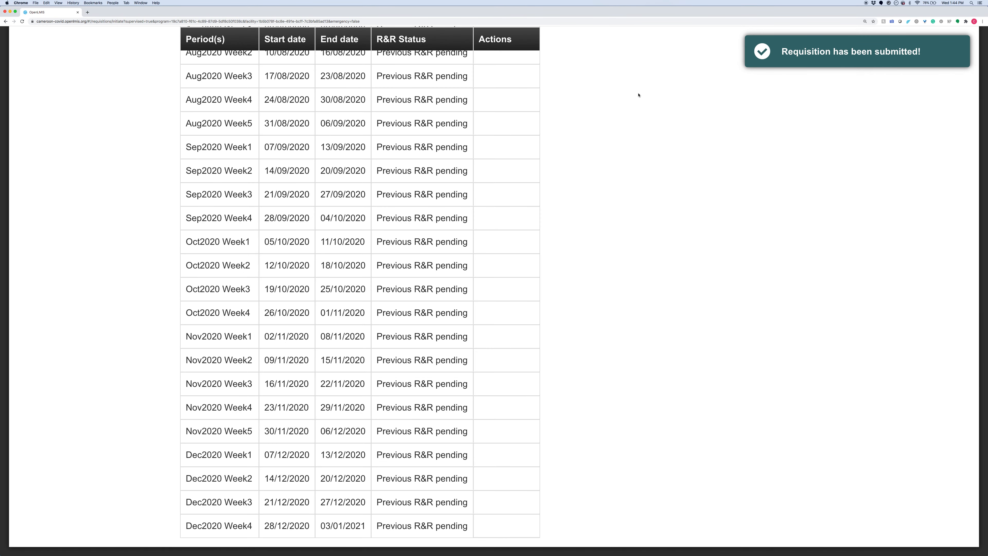
Step: Open the list of requisitions awaiting approval to check for the resubmitted requisition
{"action": "scroll", "coordinate": [638, 95], "scroll_direction": "up", "scroll_amount": 15}
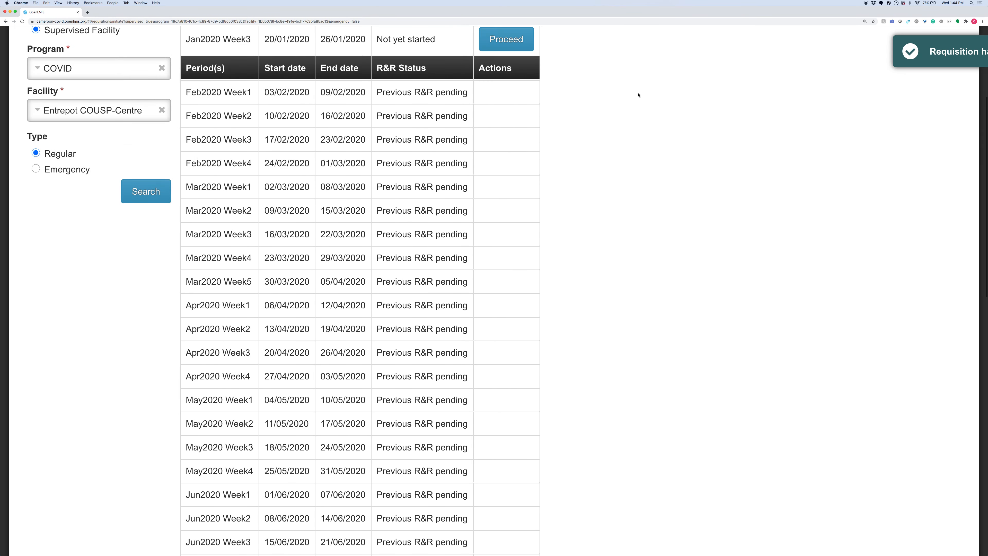
{"action": "scroll", "coordinate": [639, 95], "scroll_direction": "up", "scroll_amount": 5}
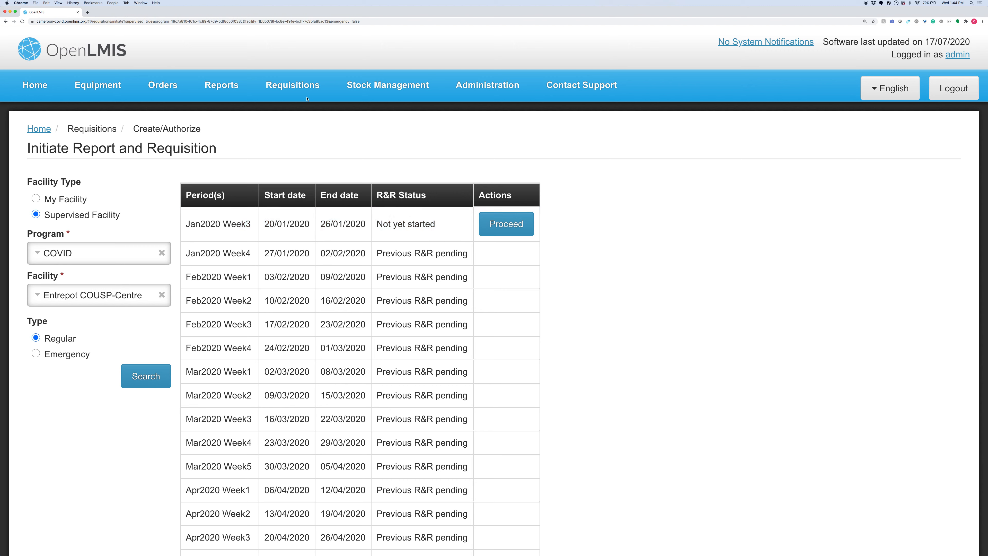
{"action": "left_click", "coordinate": [293, 84]}
{"action": "left_click", "coordinate": [279, 134]}
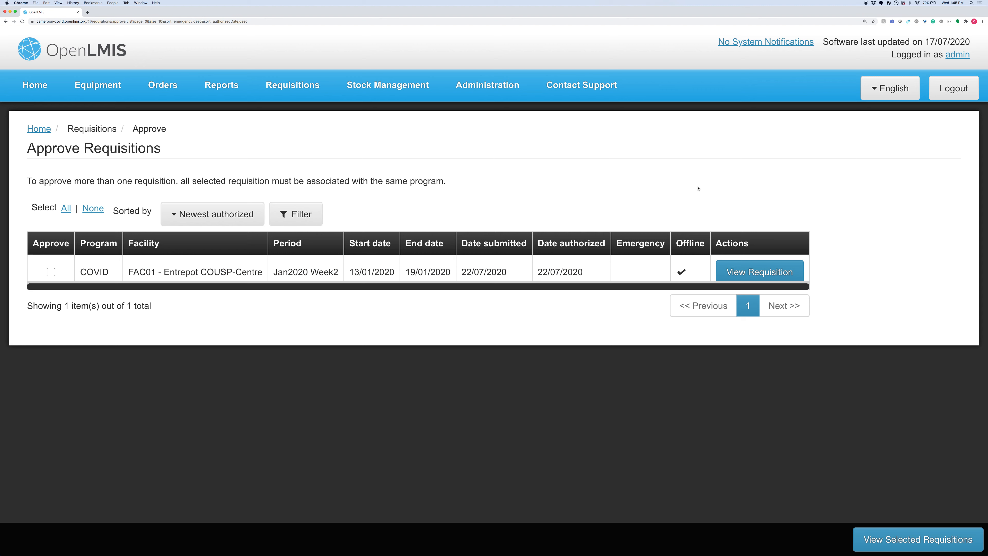
{"action": "left_click", "coordinate": [940, 98]}
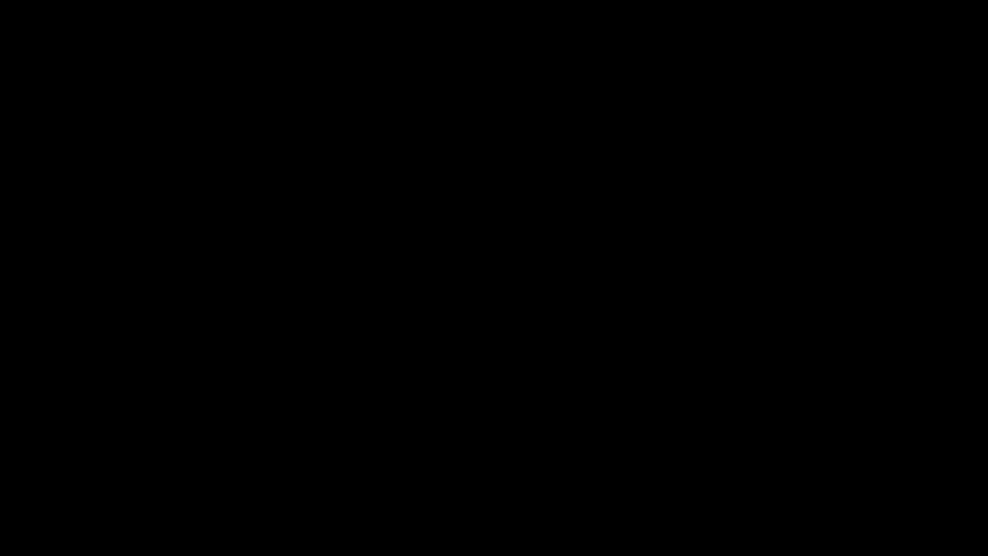